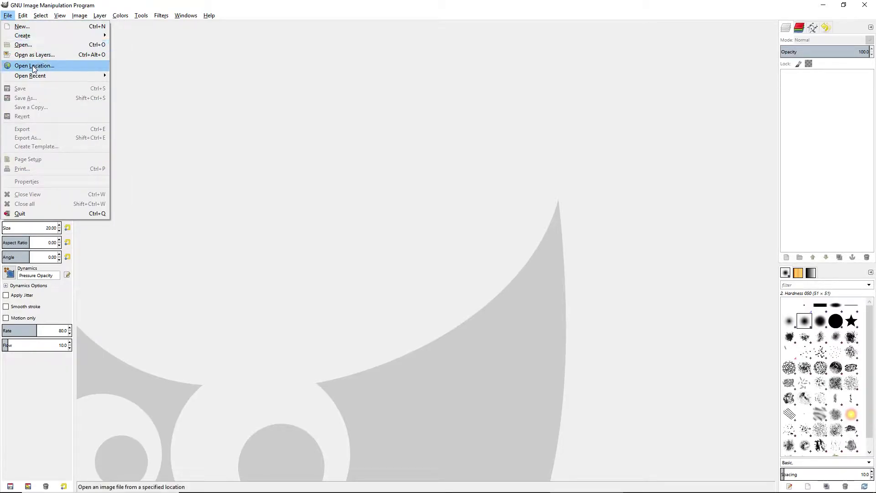
Create a new blank image 1024 pixels wide and 1024 pixels high.
click(20, 26)
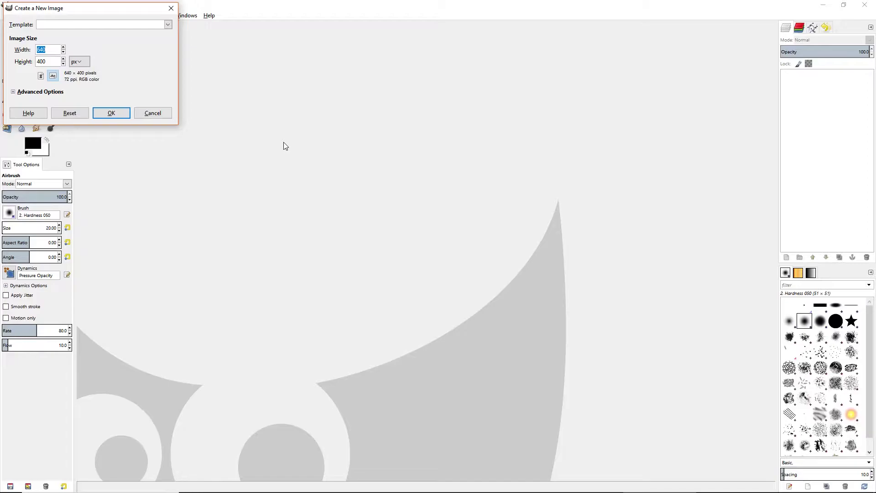
text(1023)
key(Tab)
click(52, 50)
text(1024)
key(Return)
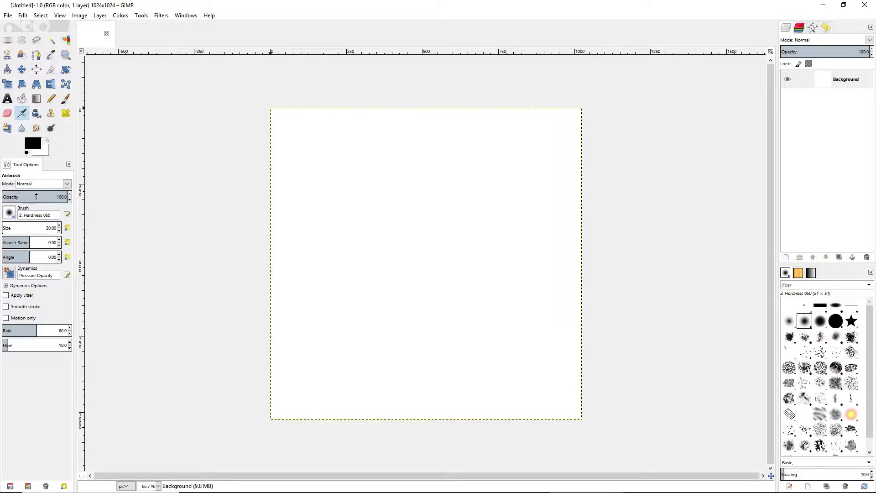
Set the foreground color to a bright cyan blue.
click(35, 145)
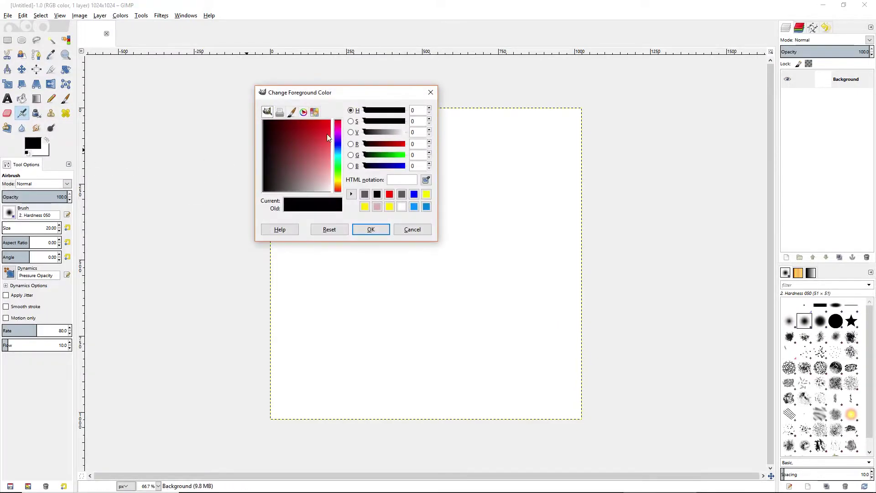
click(337, 154)
click(309, 152)
drag(309, 151, 368, 99)
click(371, 229)
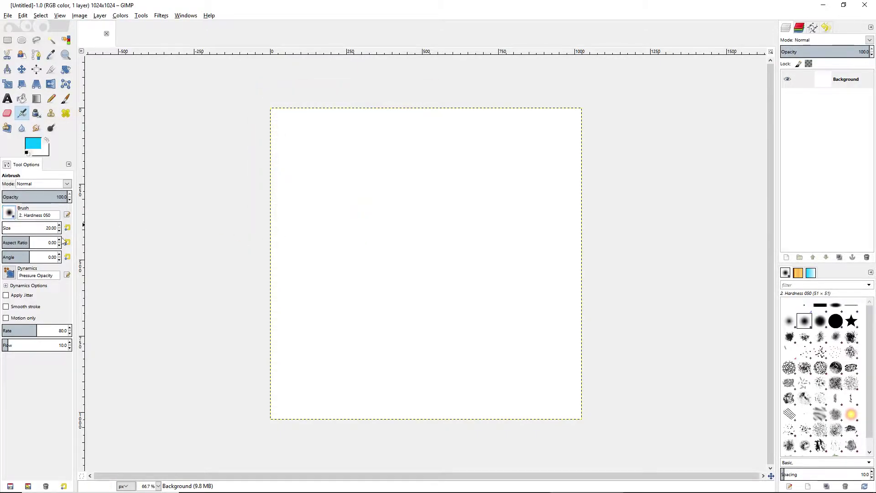
Increase the airbrush size to 481 and spray the bright blue over the entire canvas.
scroll(59, 226, down, 1)
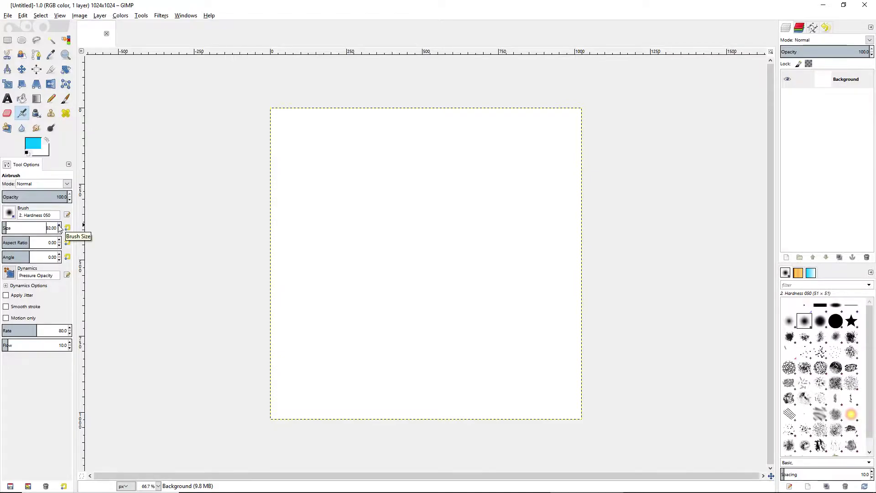
scroll(59, 228, up, 20)
scroll(59, 227, up, 20)
scroll(59, 228, up, 20)
scroll(59, 227, up, 20)
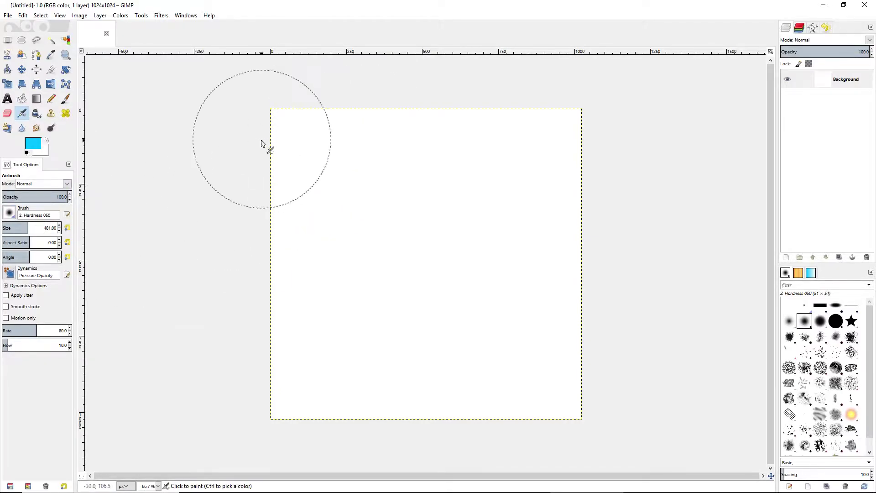
mouse_move(258, 149)
mouse_down()
mouse_move(690, 166)
mouse_move(292, 292)
mouse_move(662, 358)
mouse_move(151, 438)
mouse_move(283, 378)
mouse_move(583, 215)
mouse_move(170, 131)
mouse_move(490, 288)
mouse_move(595, 280)
mouse_move(468, 275)
mouse_move(570, 283)
mouse_up()
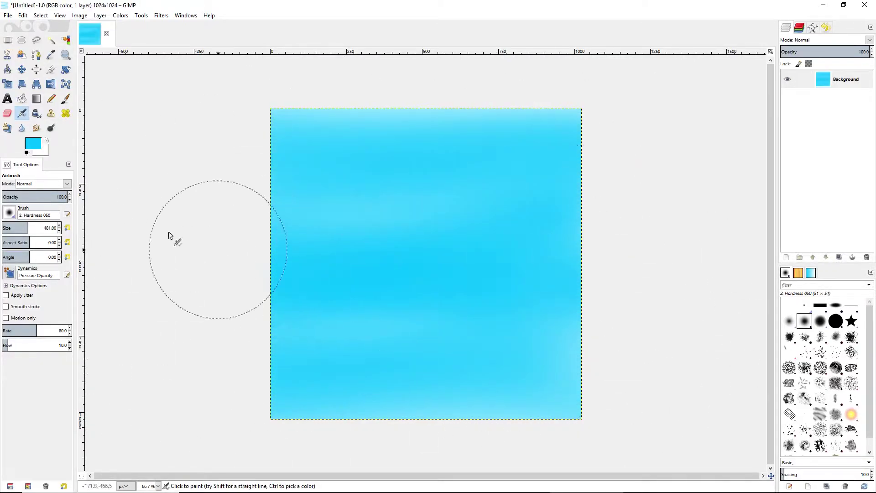
Airbrush a mottled layer over the canvas with the Cell 02 brush in the lighter blue 87e1ff.
click(27, 144)
drag(324, 151, 338, 155)
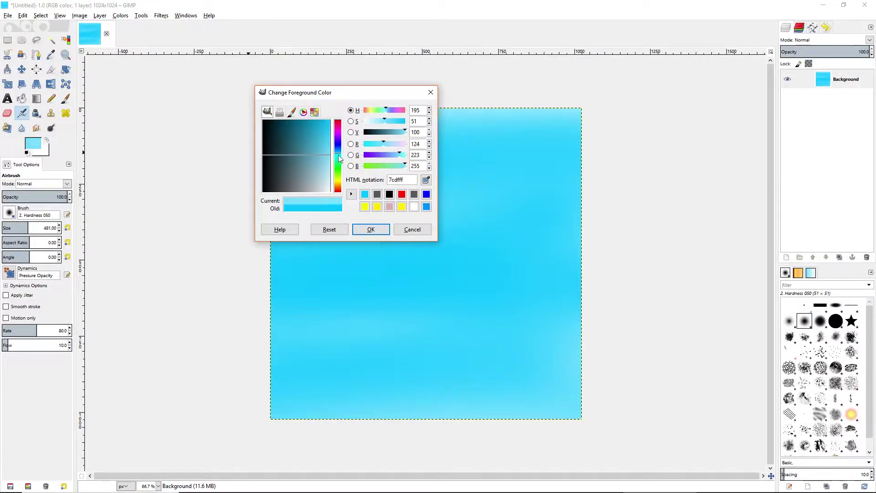
click(363, 232)
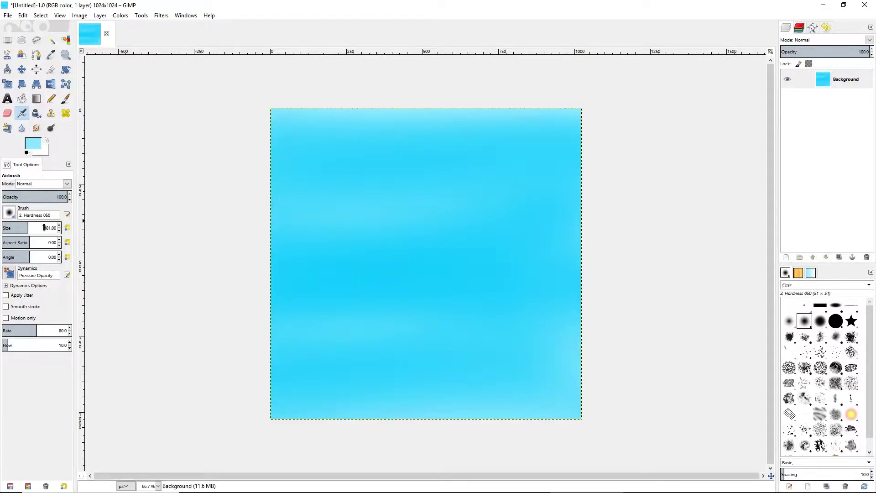
click(9, 213)
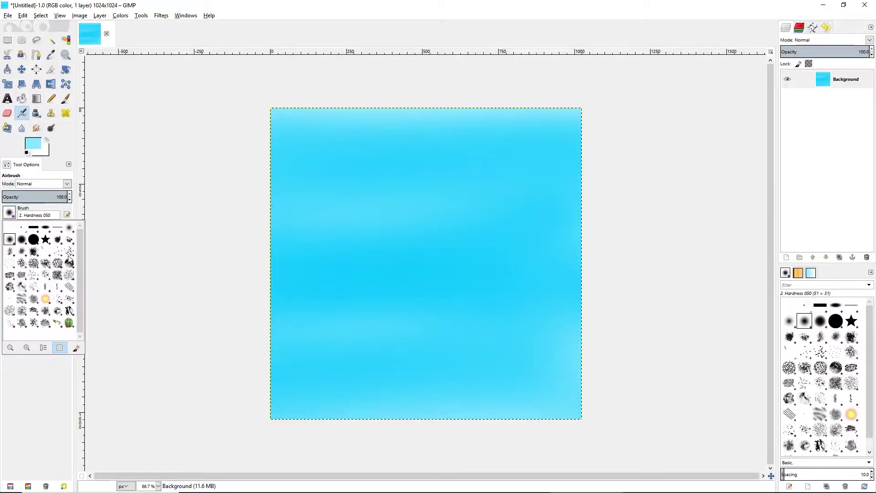
click(34, 263)
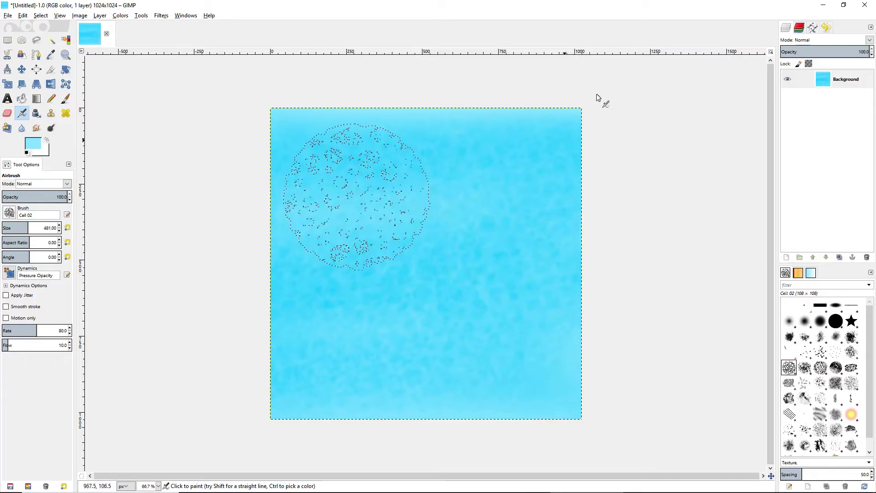
Change the foreground color to the darker blue 009ccf and airbrush darker mottling across the canvas with the same brush.
click(35, 142)
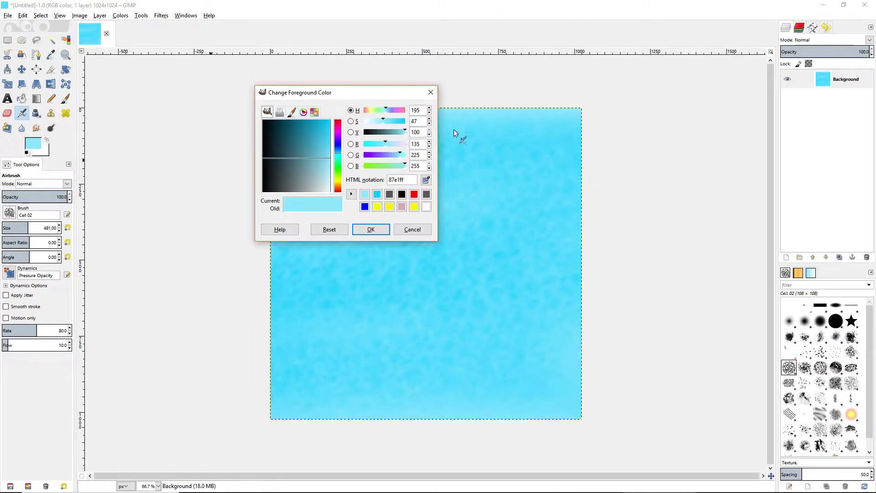
mouse_move(322, 164)
mouse_down()
mouse_move(340, 116)
mouse_move(310, 99)
mouse_move(318, 109)
mouse_up()
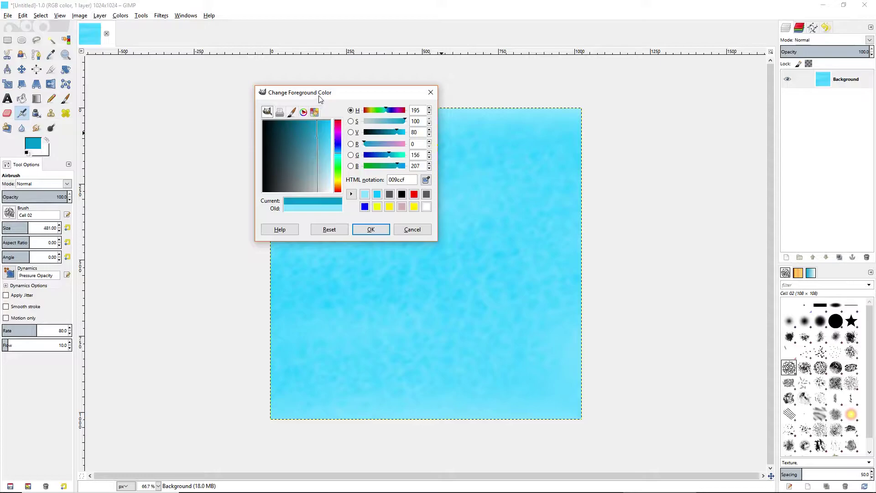
click(368, 228)
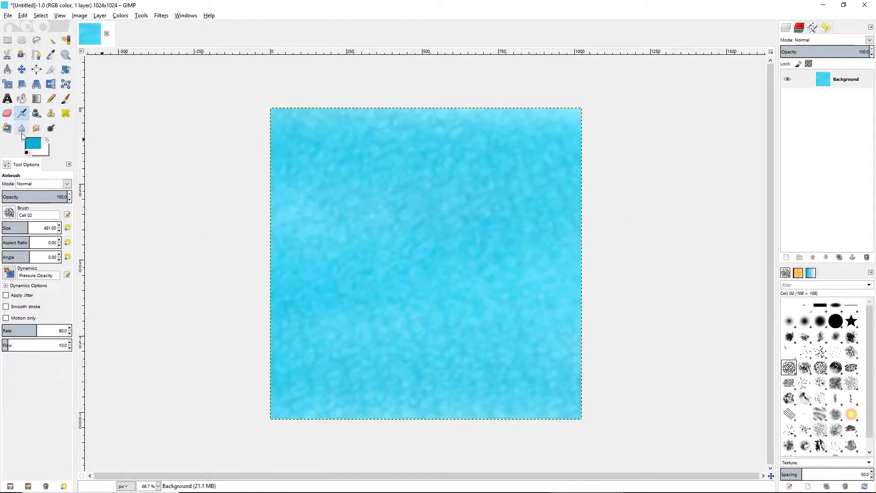
Set the foreground to a very pale blue and airbrush light mottling over the whole canvas, finishing with the Move tool active.
click(39, 145)
drag(318, 170, 331, 172)
click(371, 229)
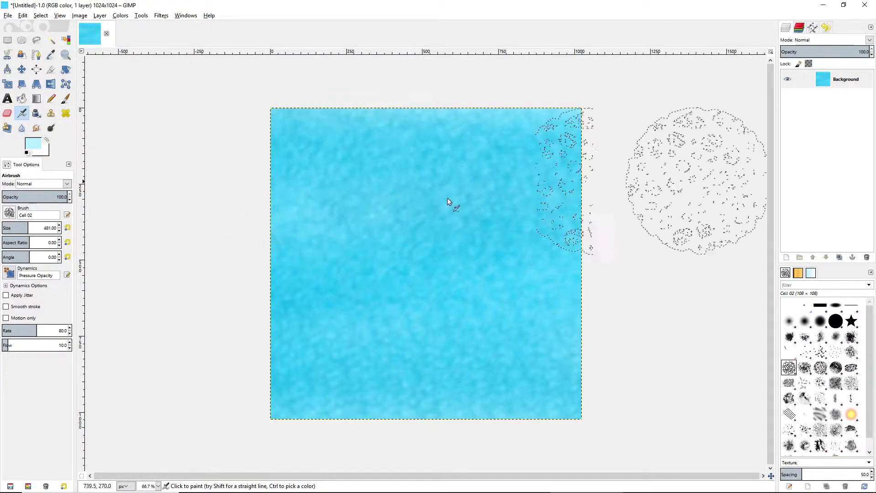
mouse_move(551, 159)
mouse_down()
mouse_move(554, 246)
mouse_move(602, 333)
mouse_move(445, 172)
mouse_move(255, 370)
mouse_move(198, 82)
mouse_move(469, 397)
mouse_move(574, 120)
mouse_move(578, 371)
mouse_move(195, 67)
mouse_move(217, 341)
mouse_move(309, 174)
mouse_move(480, 330)
mouse_up()
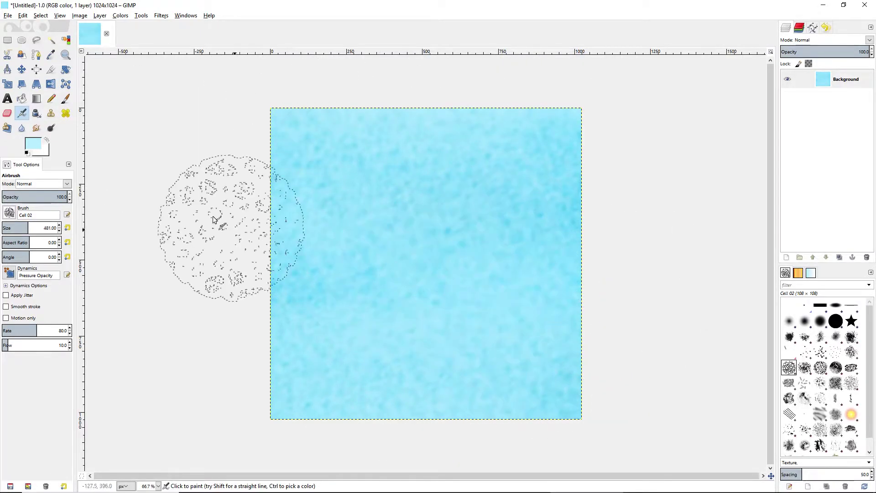
click(21, 69)
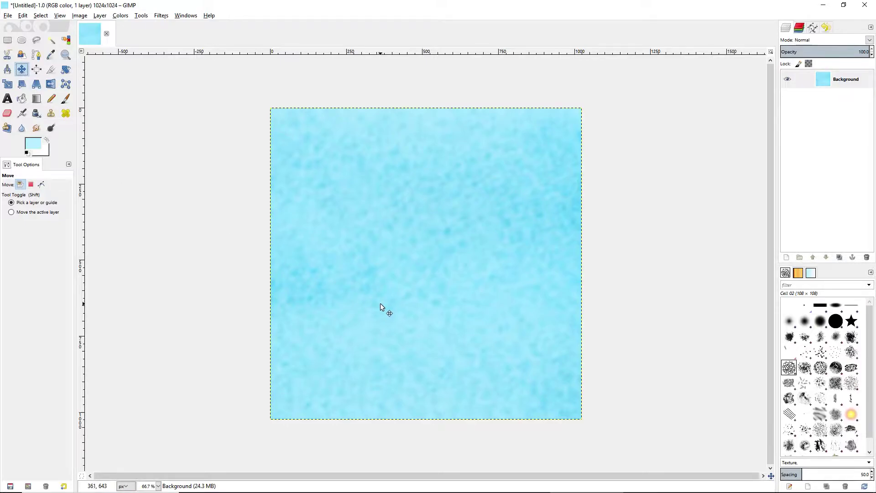
Create a folder named Textures inside Game > Unity Tutorials on drive C while in the Save As dialog, then close it without saving.
click(9, 17)
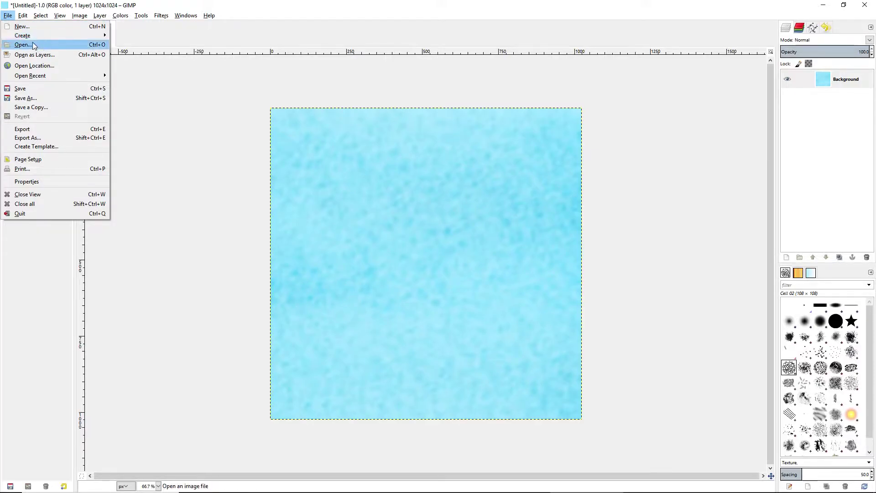
click(44, 97)
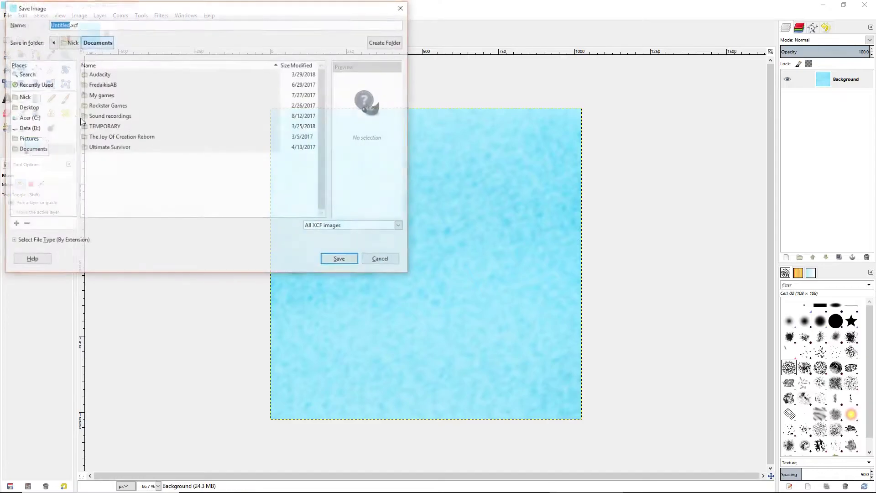
click(38, 120)
double_click(109, 83)
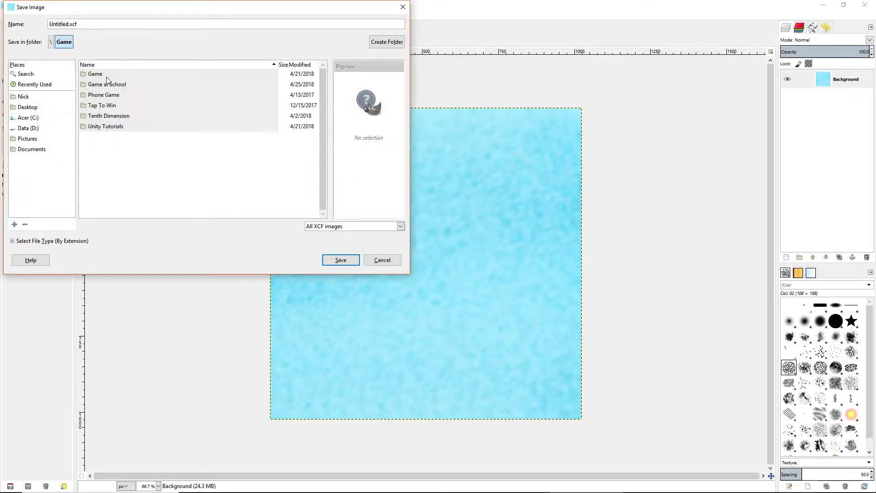
double_click(108, 126)
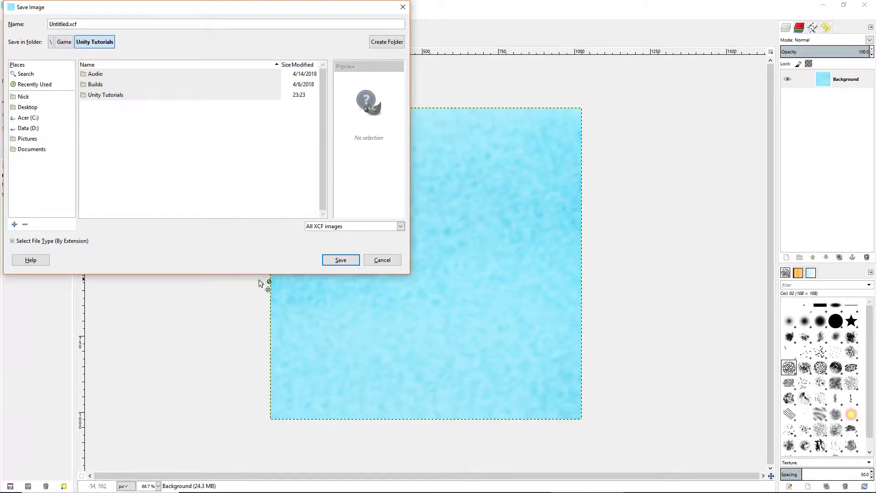
click(379, 42)
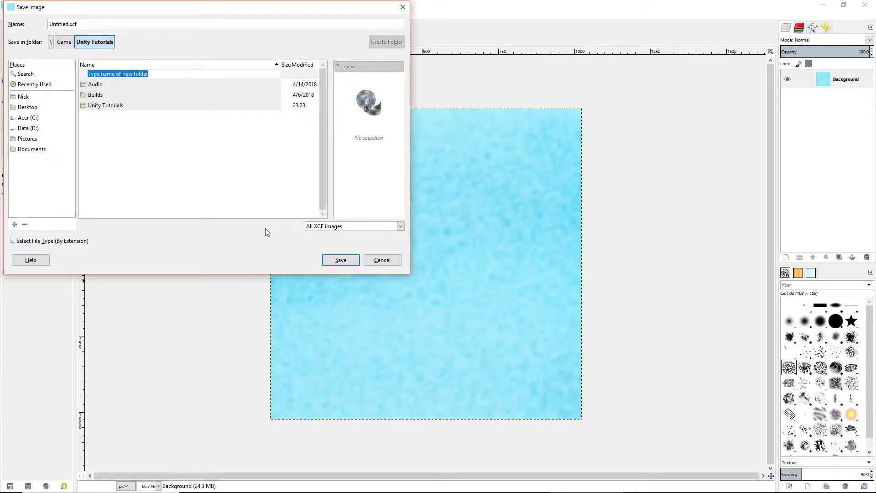
text(Textures)
key(Return)
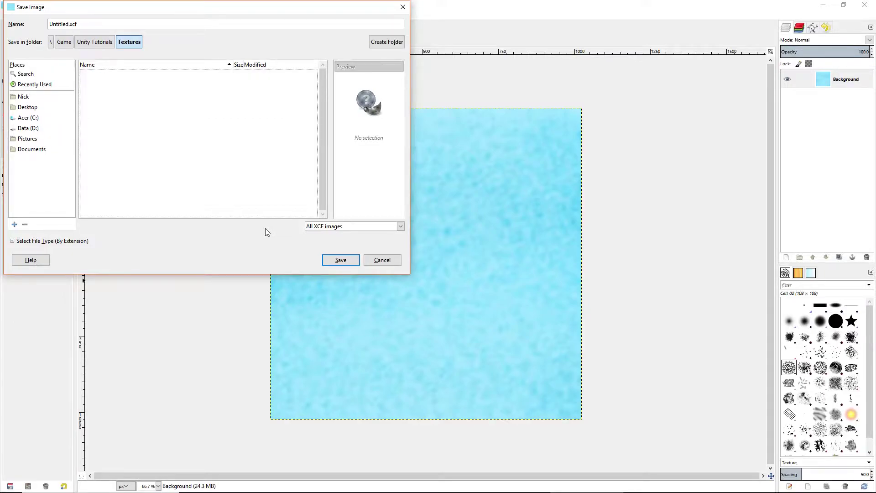
click(402, 7)
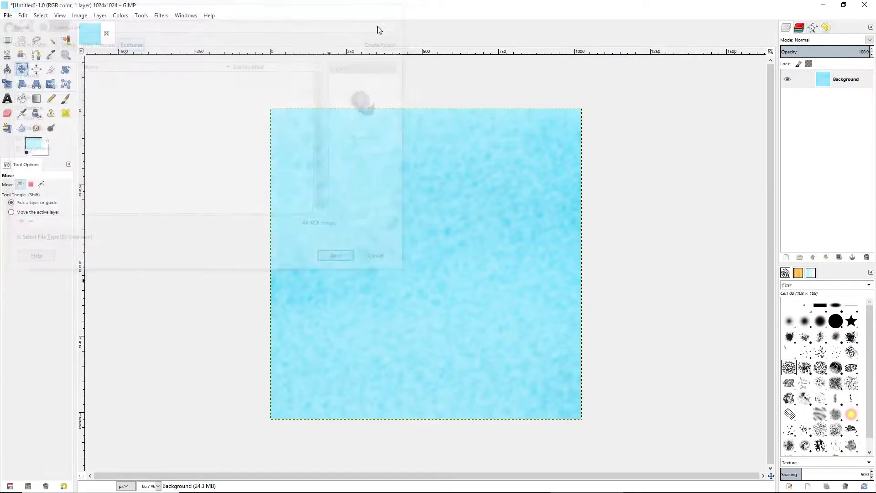
Export the image as Glass.png with the default PNG options into the Game > Unity Tutorials > Textures folder on drive C.
click(8, 16)
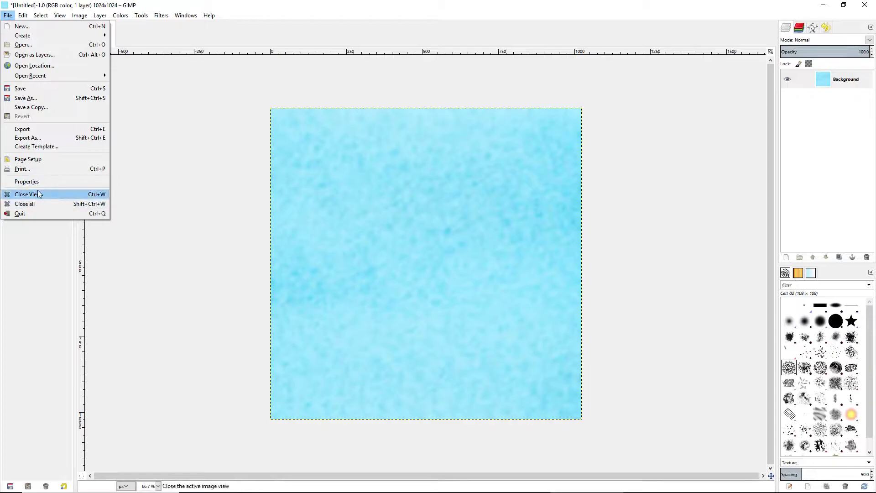
click(29, 137)
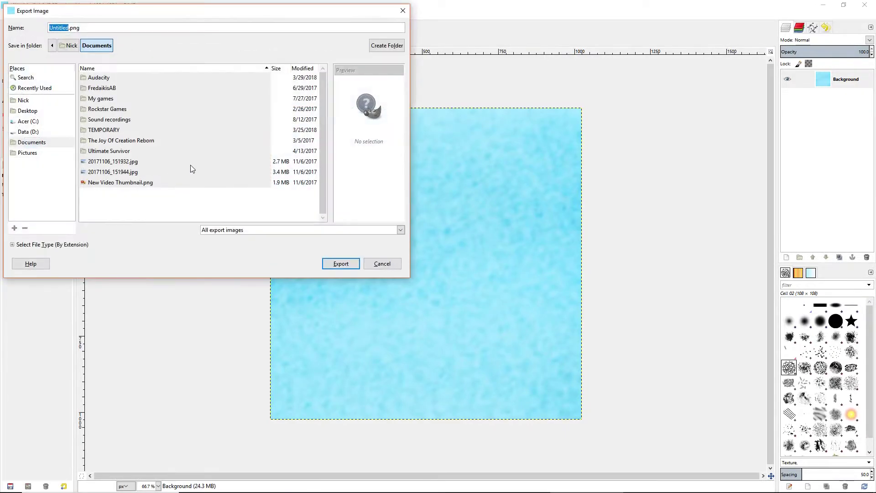
click(25, 121)
double_click(105, 76)
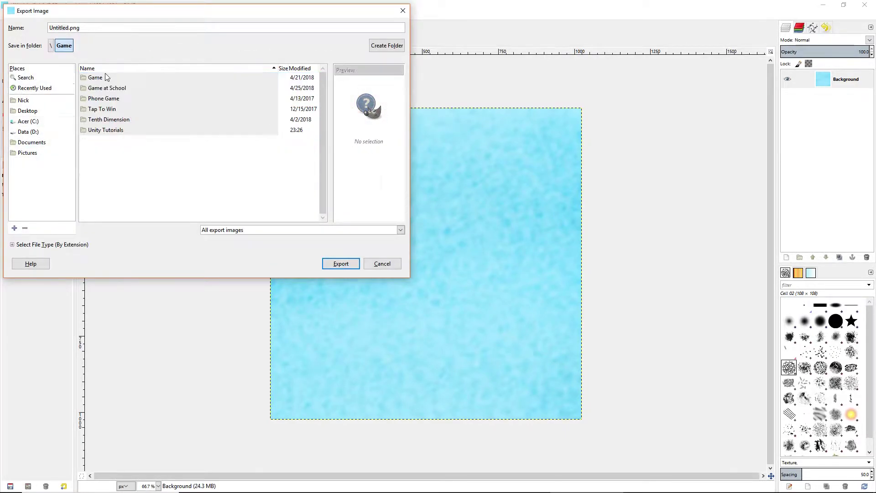
double_click(110, 131)
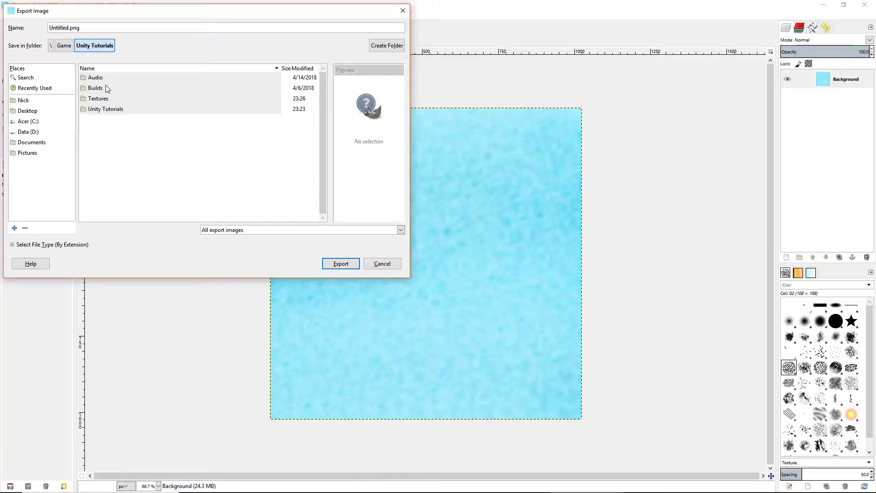
double_click(97, 99)
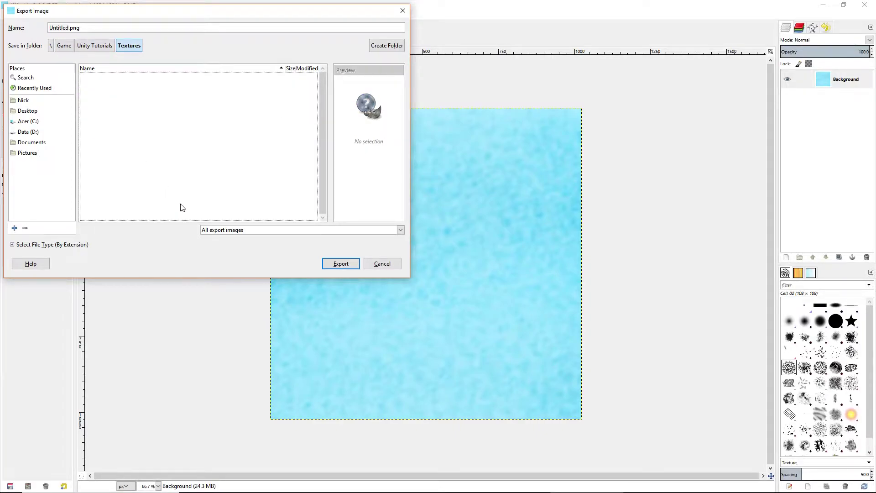
double_click(68, 28)
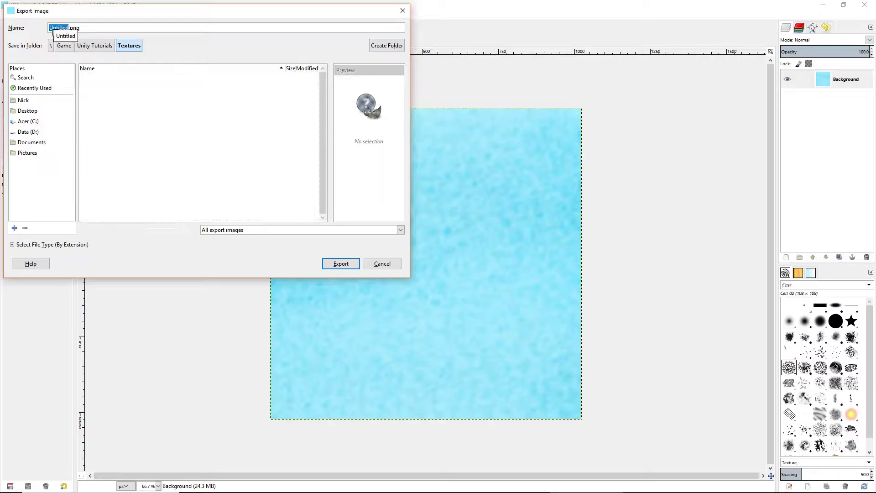
text(Glass)
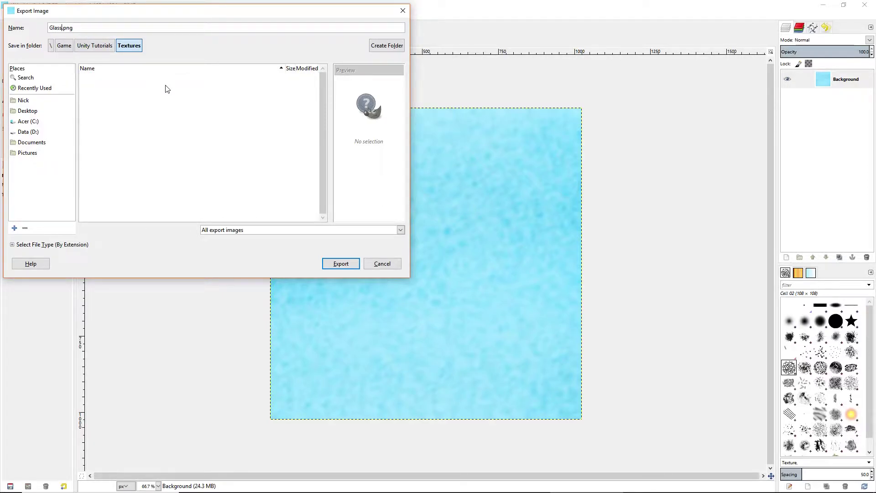
key(Return)
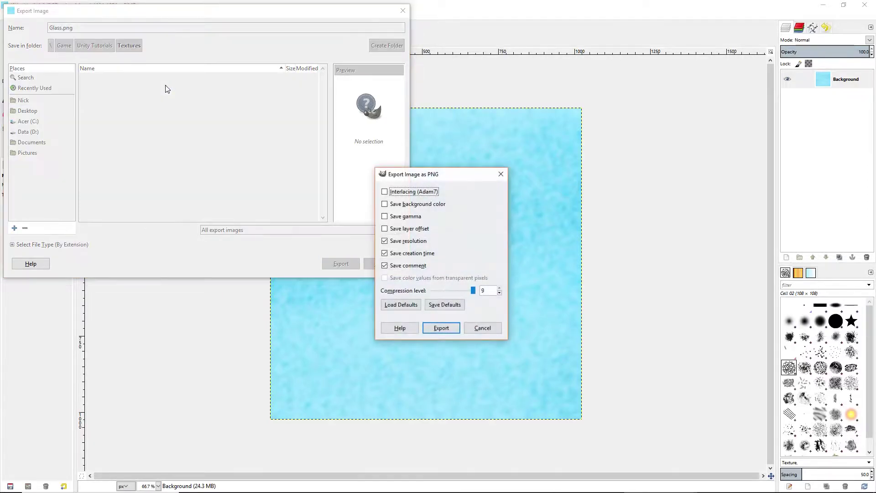
click(443, 332)
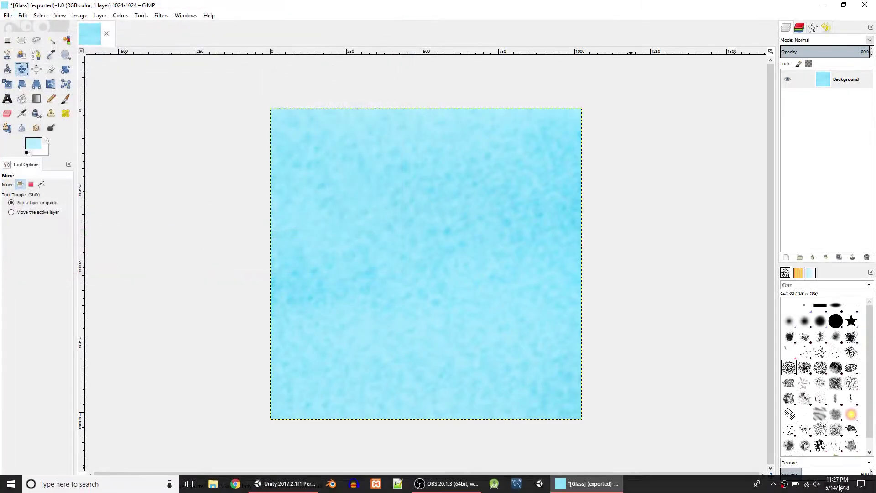
click(795, 484)
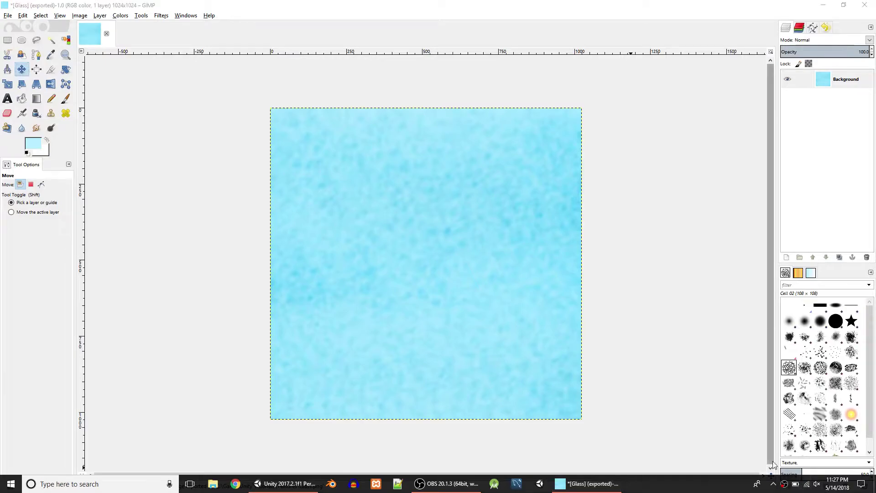
click(819, 381)
click(295, 157)
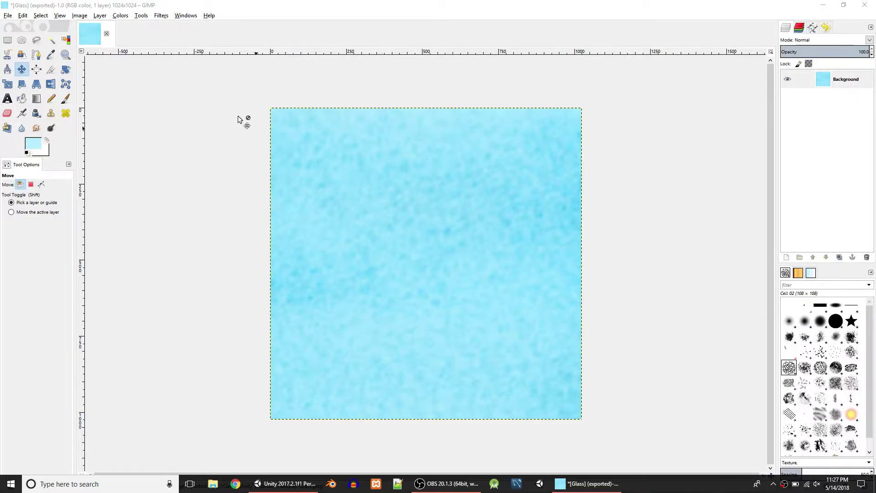
Switch to File Explorer and open the Game > Unity Tutorials > Textures folder on drive C.
click(8, 15)
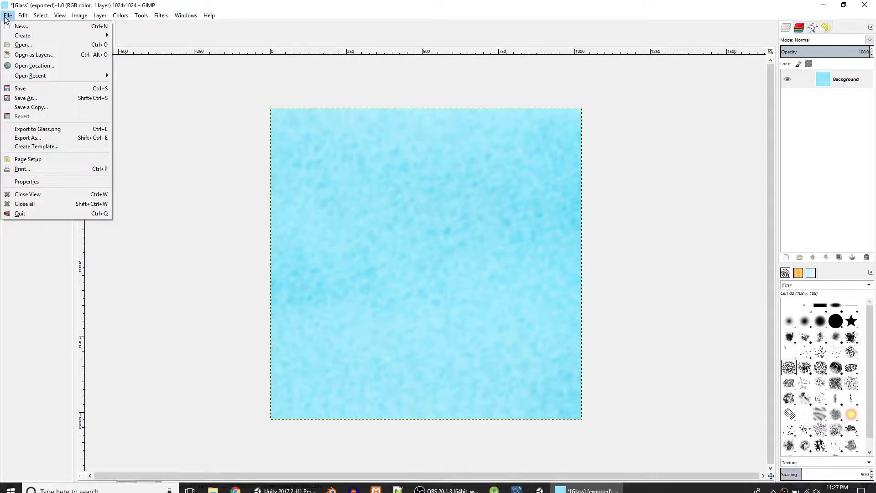
mouse_move(176, 491)
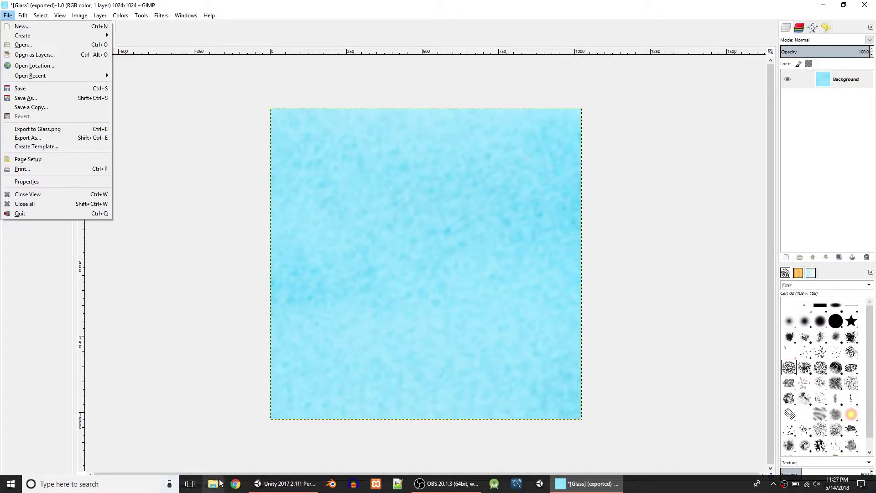
click(218, 483)
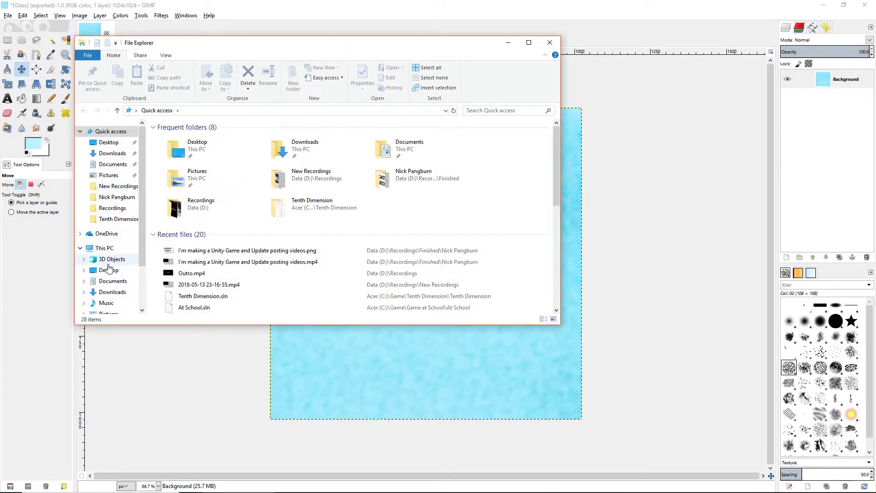
scroll(113, 283, down, 2)
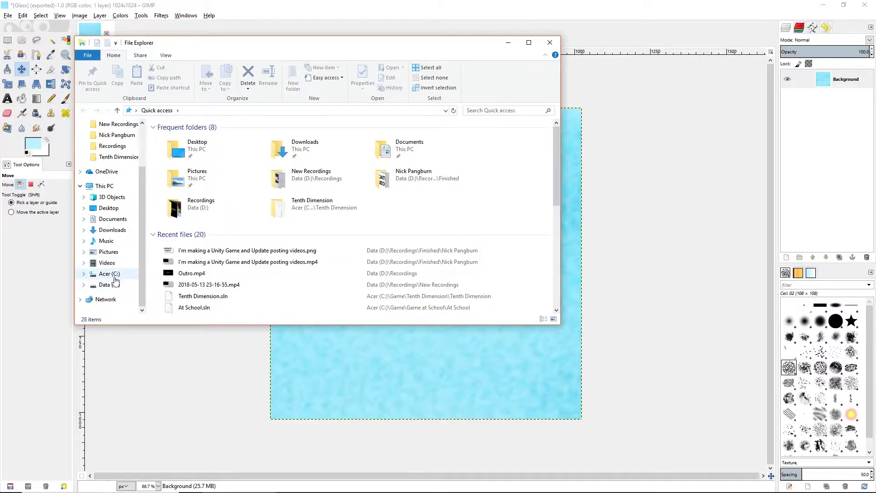
click(112, 273)
double_click(186, 136)
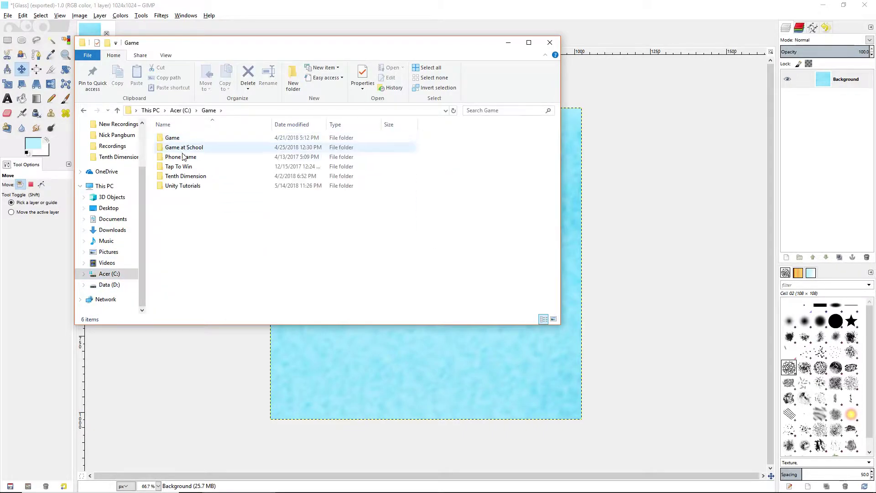
click(181, 188)
double_click(180, 189)
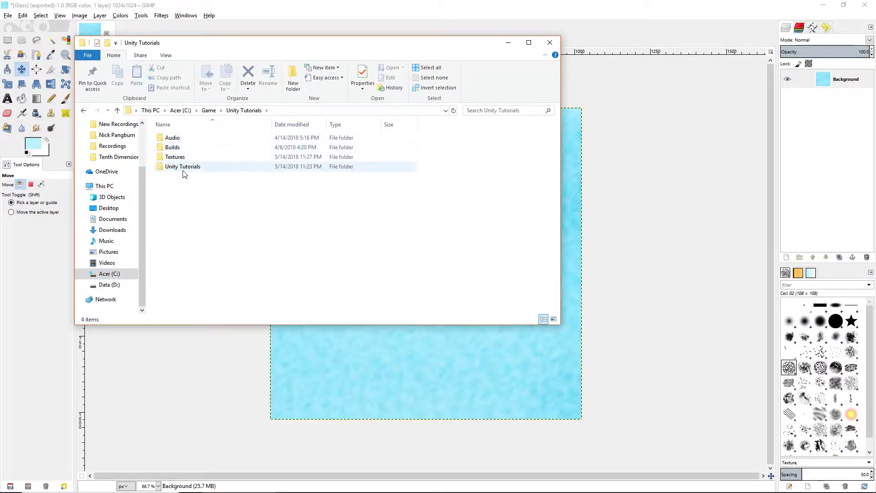
double_click(184, 168)
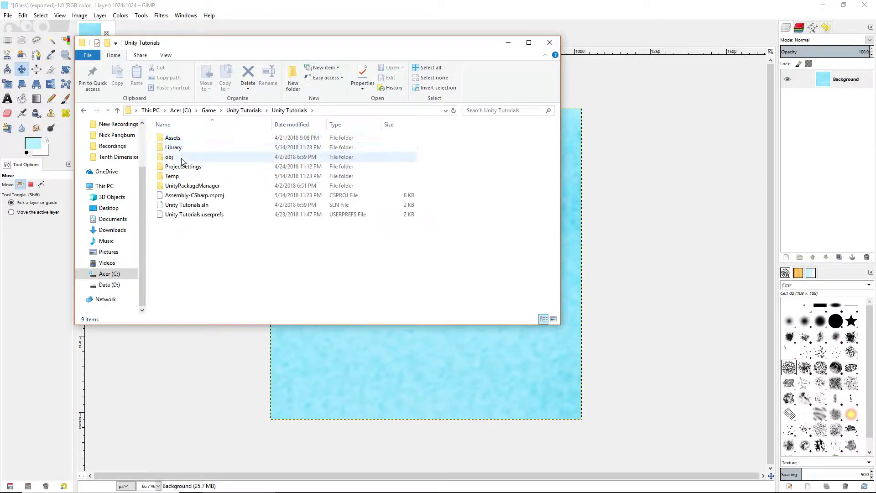
click(248, 111)
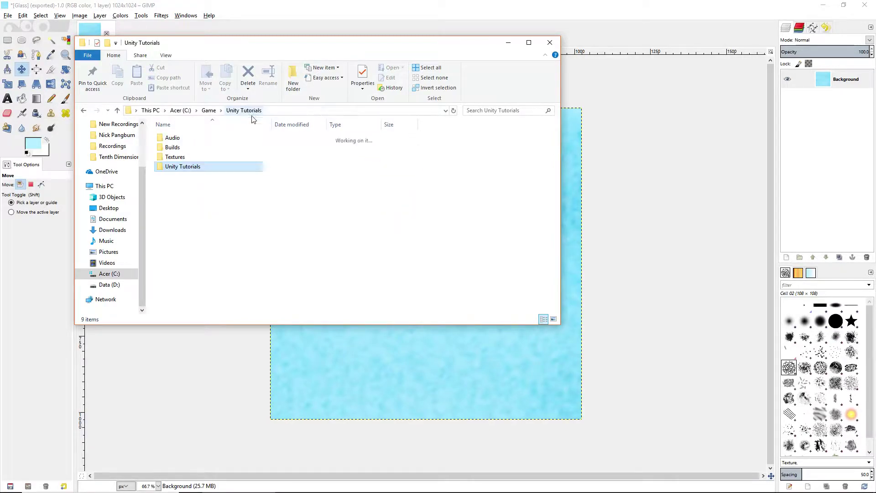
double_click(183, 158)
Duplicate Glass.png within the Textures folder by copying and pasting it.
click(178, 143)
right_click(179, 142)
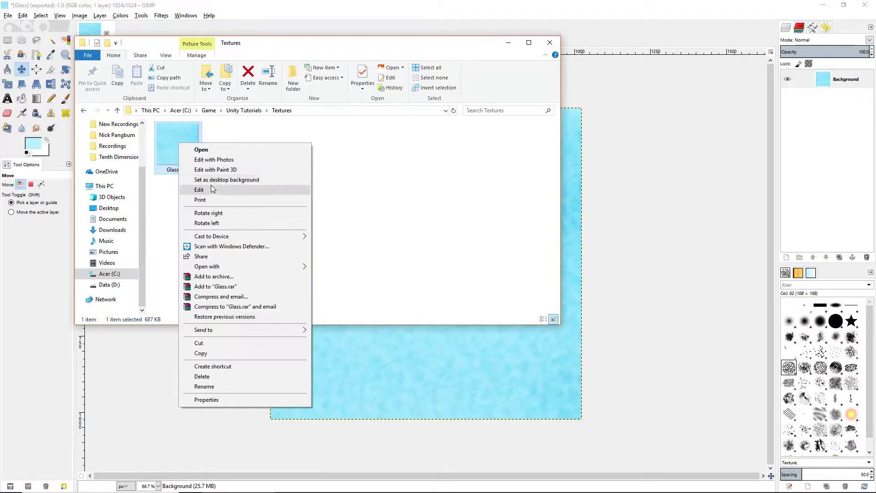
click(201, 353)
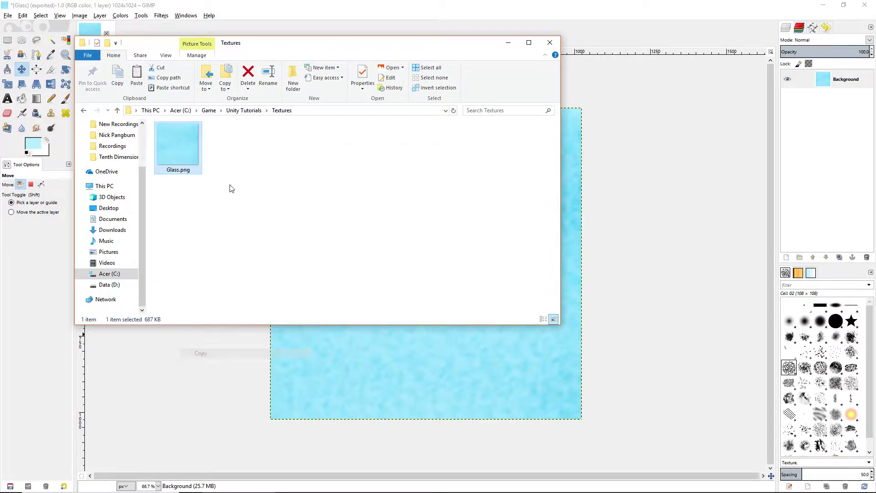
right_click(233, 185)
click(255, 248)
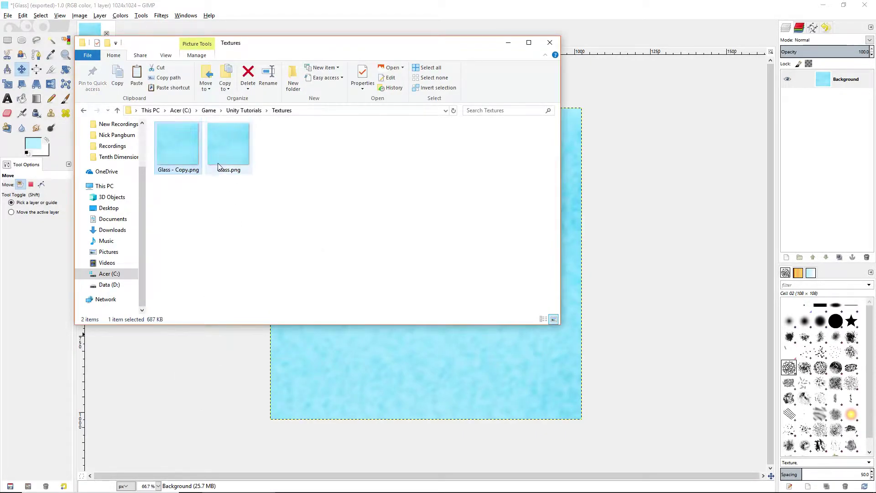
Rename the copied texture file to Glass_Norm.png and close File Explorer.
click(178, 171)
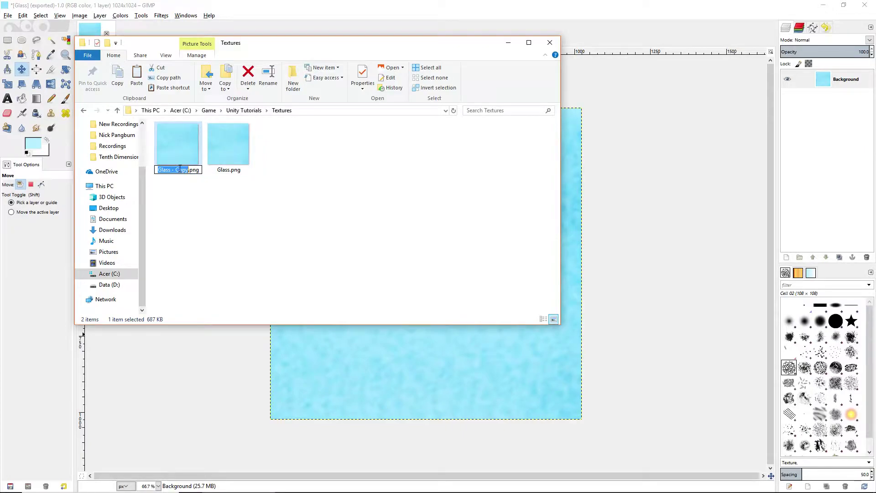
key(Right)
key(BackSpace)
text(_Map)
key(BackSpace)
key(BackSpace)
key(BackSpace)
text(NROM)
key(BackSpace)
key(BackSpace)
key(BackSpace)
text(orm)
key(Return)
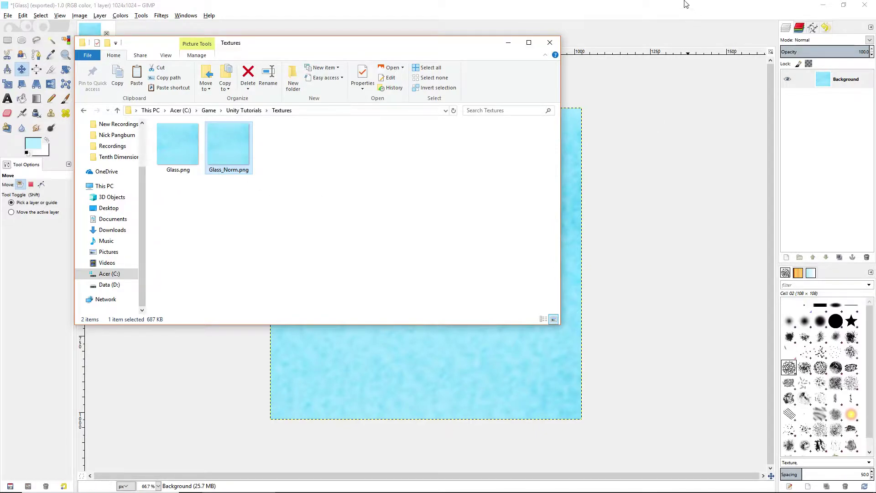
click(549, 42)
Open Glass_Norm.png from the Game > Unity Tutorials > Textures folder on drive C in GIMP.
click(8, 15)
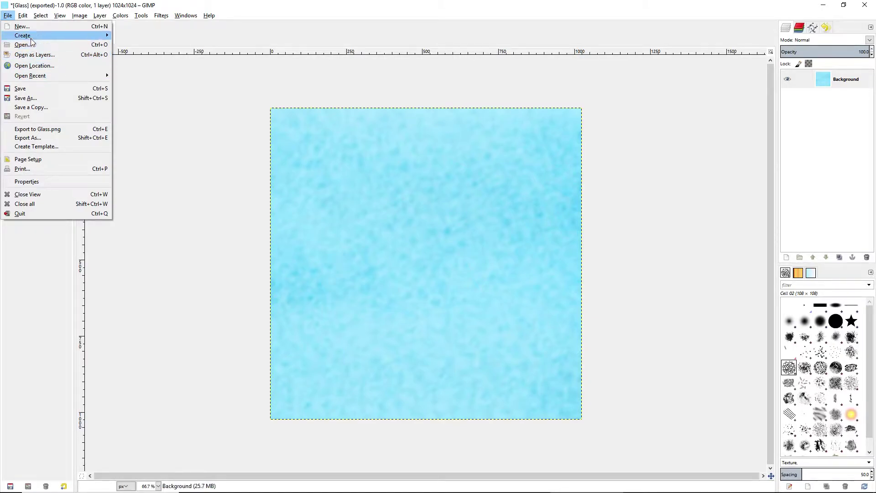
click(33, 45)
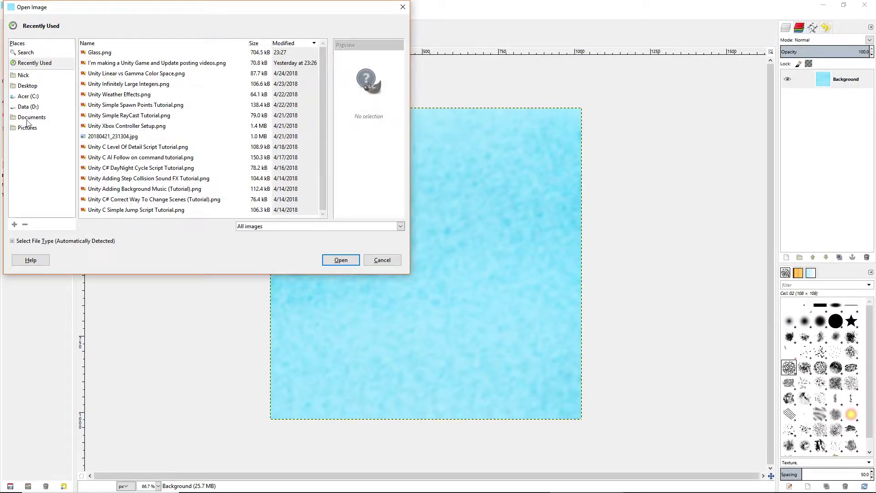
click(28, 96)
click(105, 54)
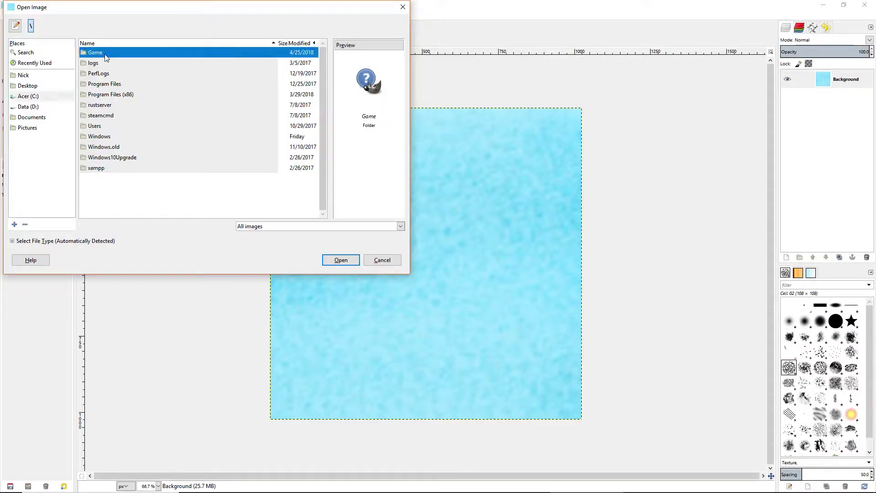
double_click(105, 55)
double_click(119, 108)
click(114, 67)
double_click(113, 73)
double_click(108, 63)
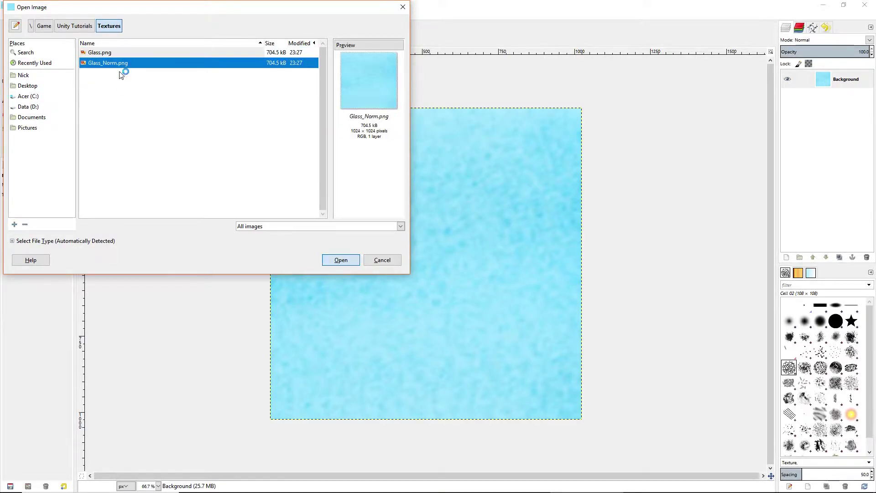
Close the original Glass image and discard its unsaved changes, keeping Glass_Norm open.
click(124, 43)
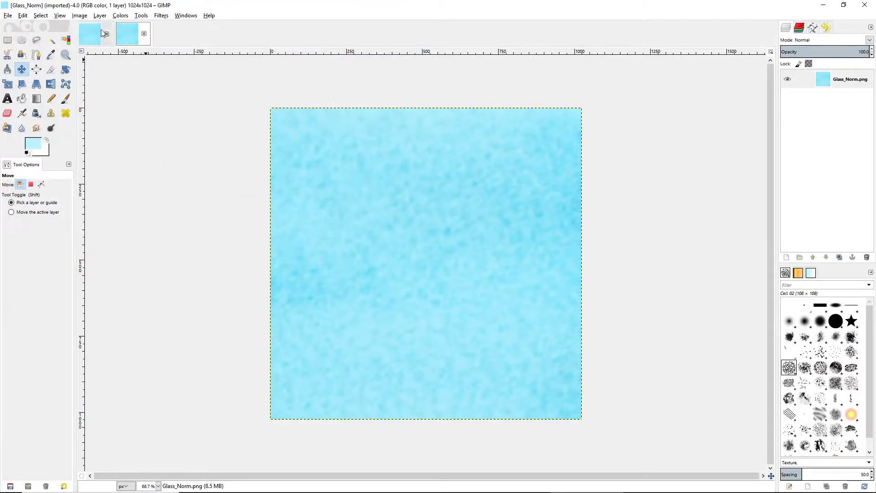
click(107, 34)
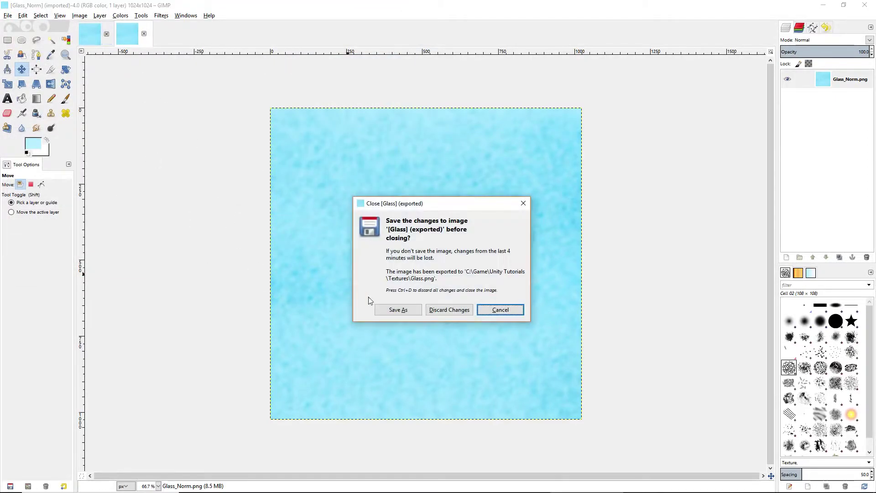
click(442, 310)
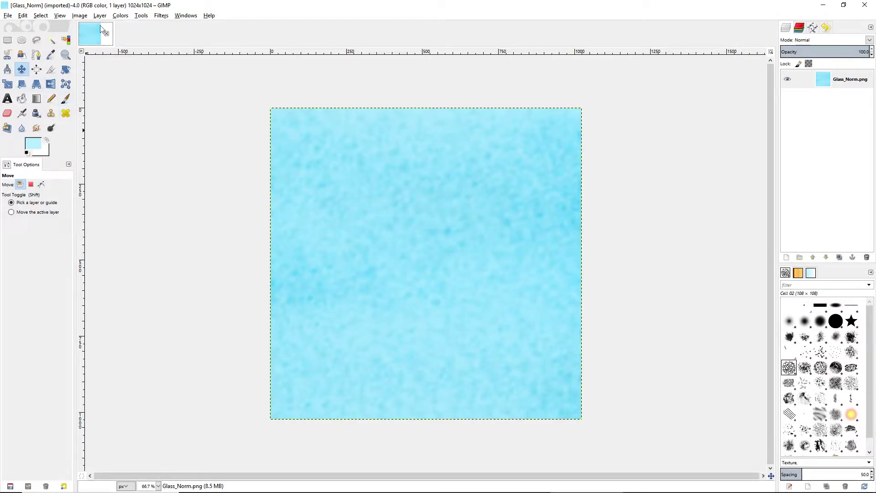
Apply the Bump Map filter to Glass_Norm with azimuth about 117, elevation about 10 and depth 8.
click(121, 15)
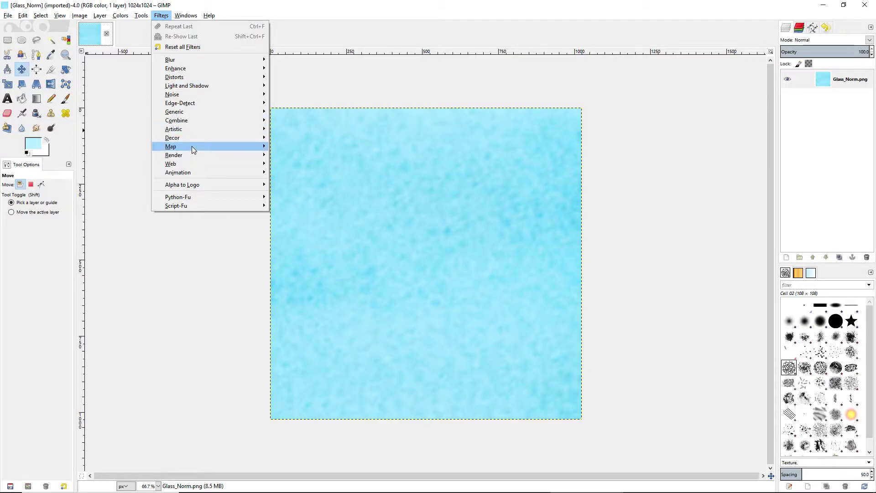
mouse_move(199, 147)
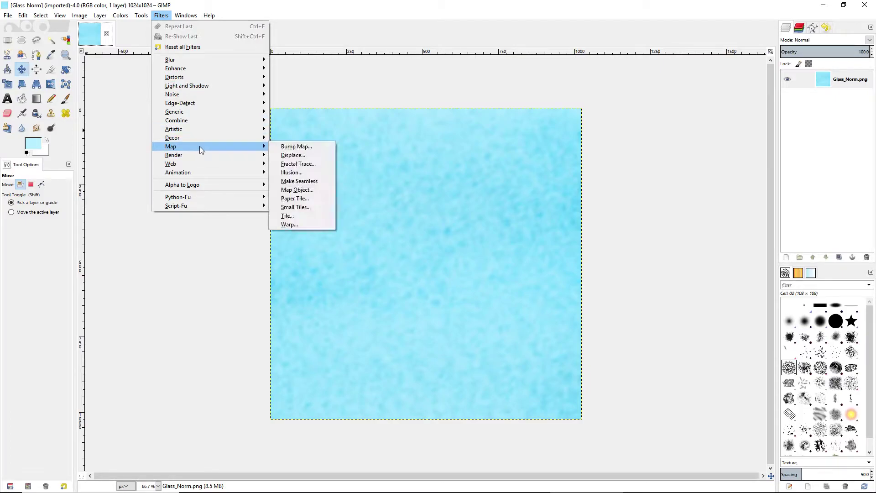
click(304, 148)
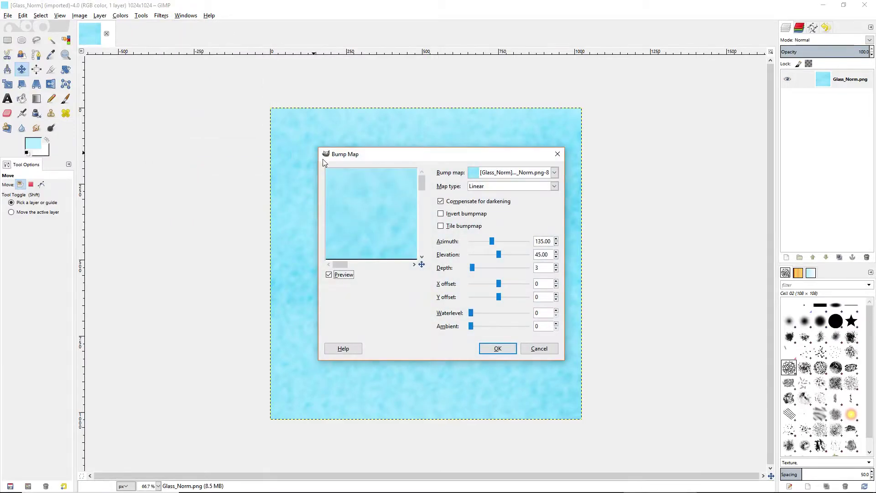
click(486, 244)
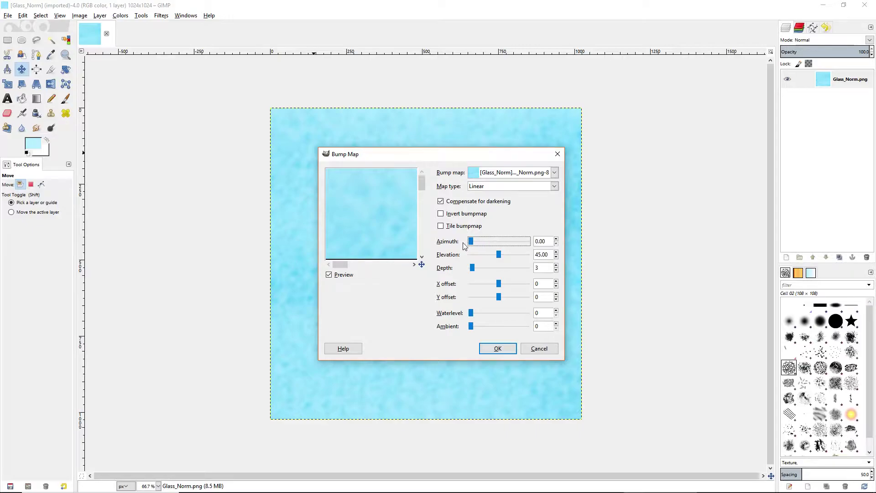
drag(499, 257, 465, 257)
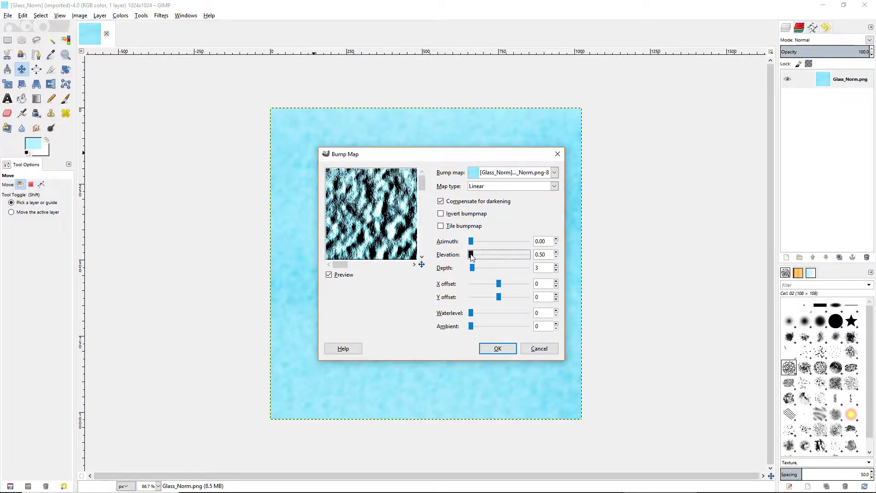
drag(474, 255, 490, 246)
click(489, 256)
click(488, 256)
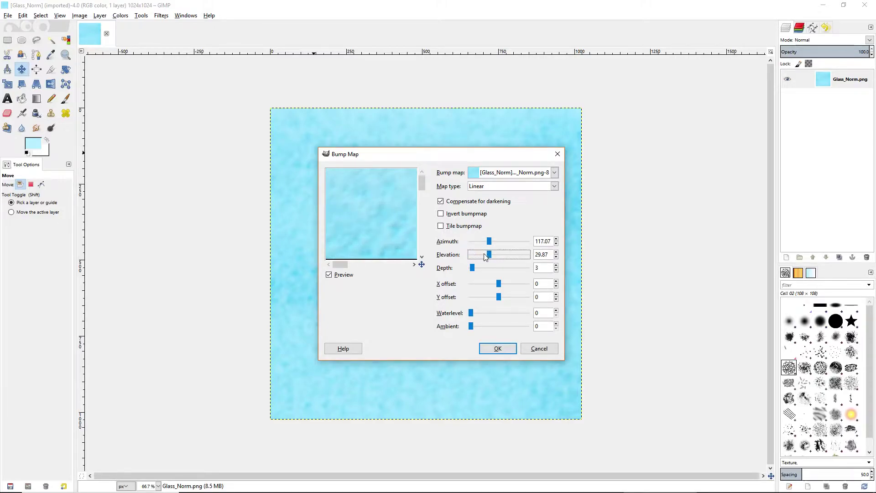
mouse_move(492, 259)
mouse_down()
mouse_move(477, 270)
mouse_move(478, 261)
mouse_up()
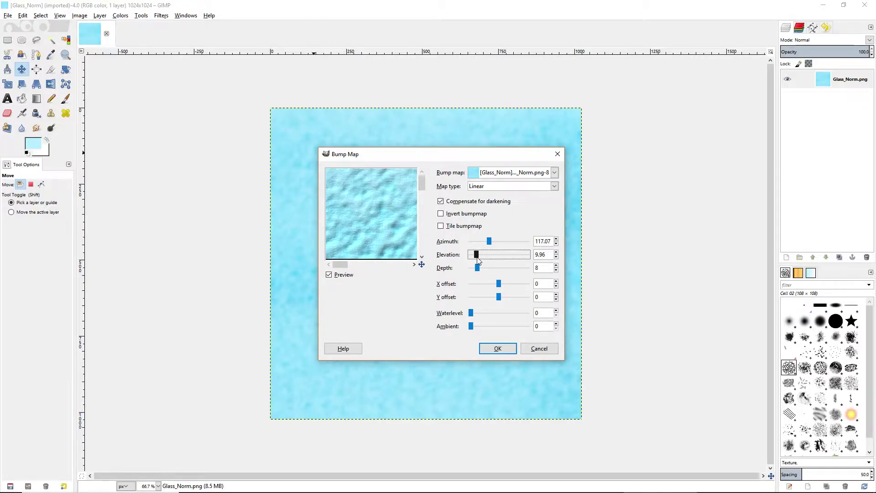
click(505, 350)
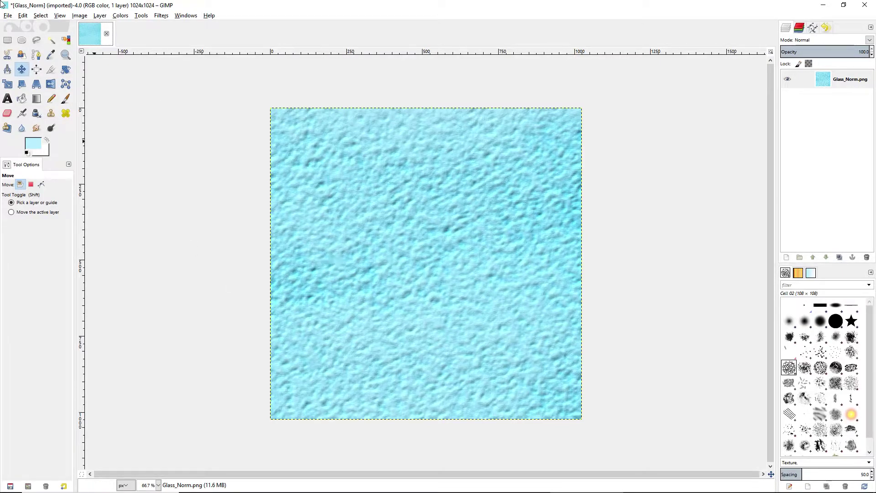
Export the embossed image back over the original Glass_Norm.png file.
click(7, 16)
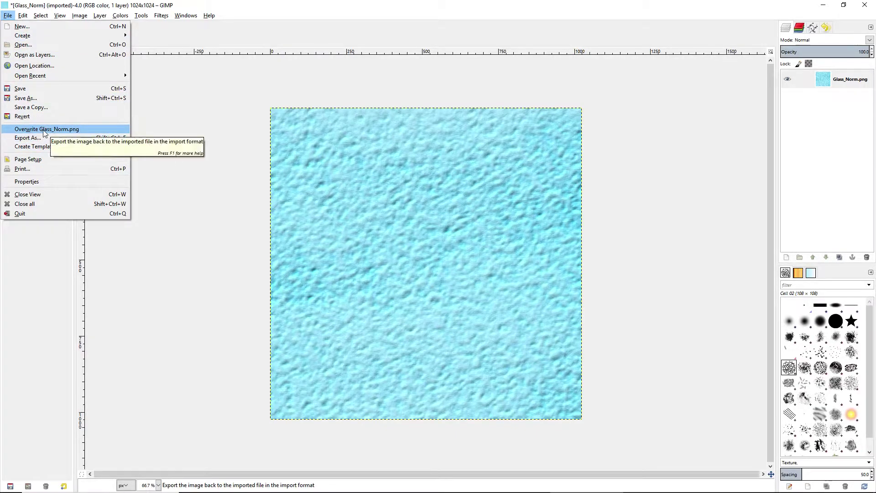
click(66, 129)
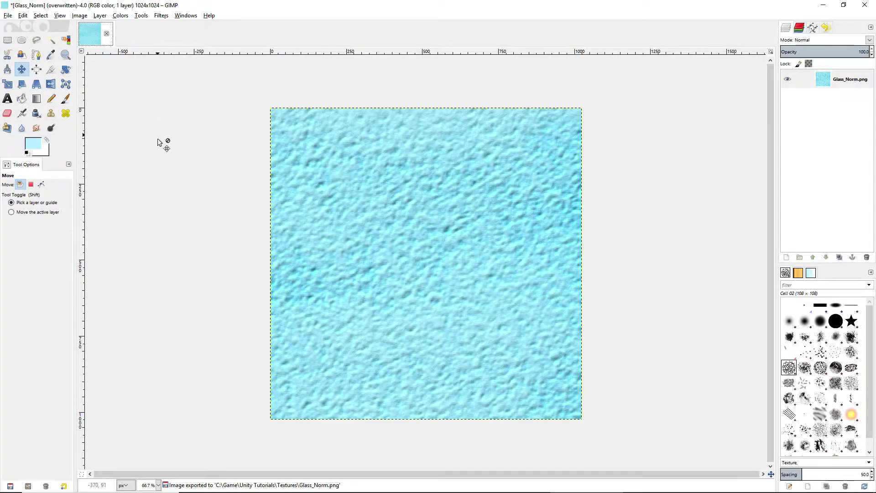
click(119, 15)
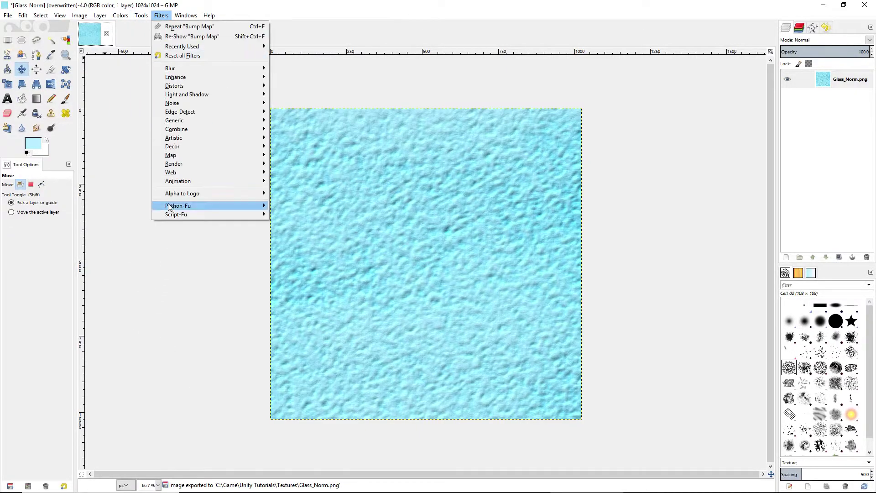
mouse_move(256, 155)
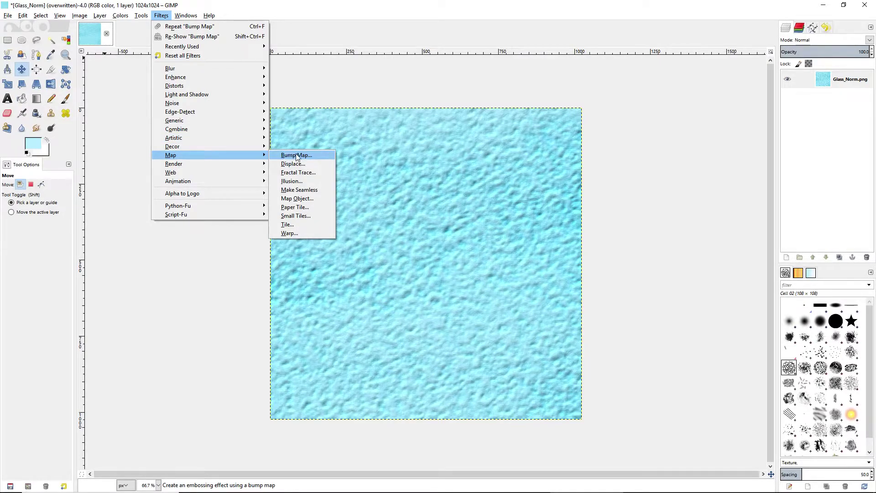
click(162, 18)
Switch to File Explorer and copy Glass.png and Glass_Norm.png from the Game > Unity Tutorials > Textures folder on drive C.
click(291, 484)
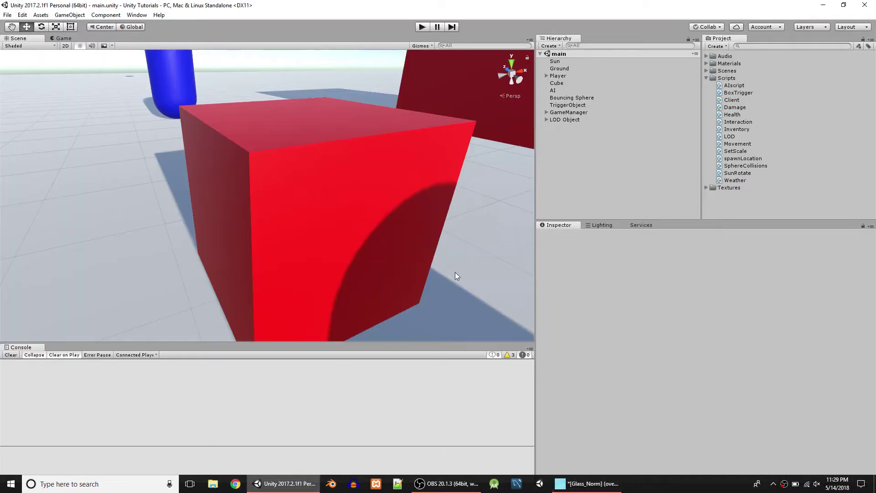
mouse_move(235, 489)
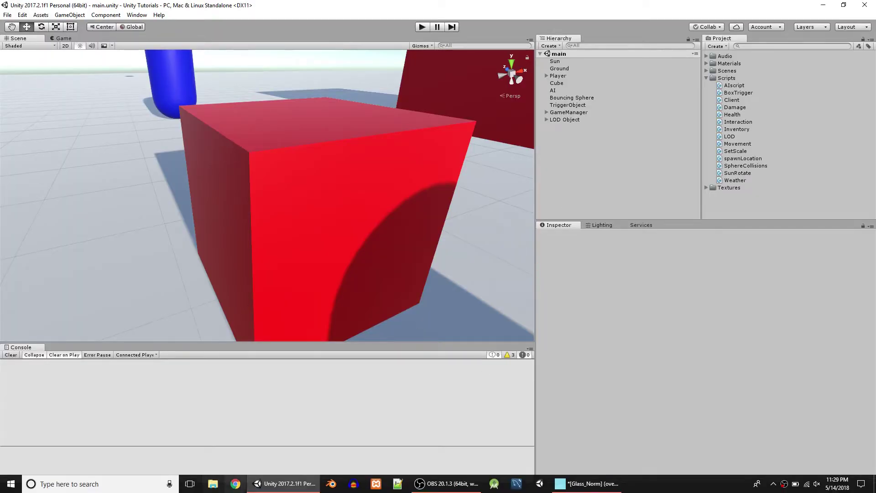
click(211, 485)
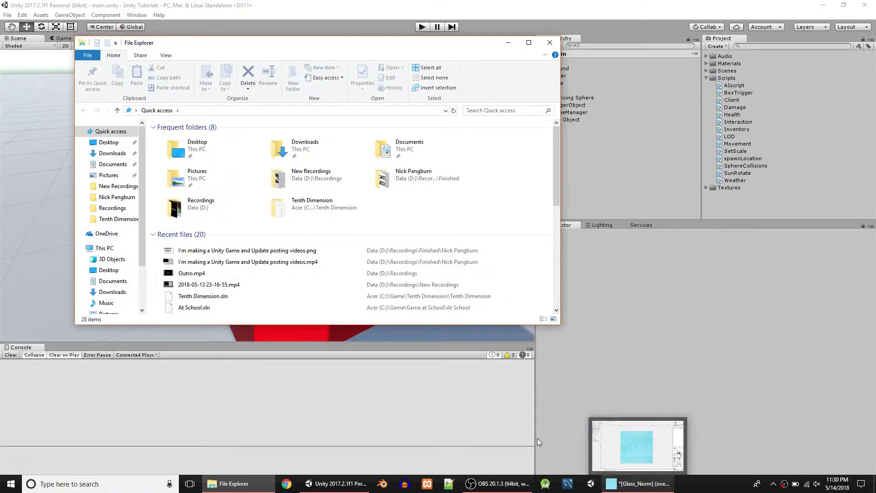
scroll(110, 277, down, 2)
click(109, 274)
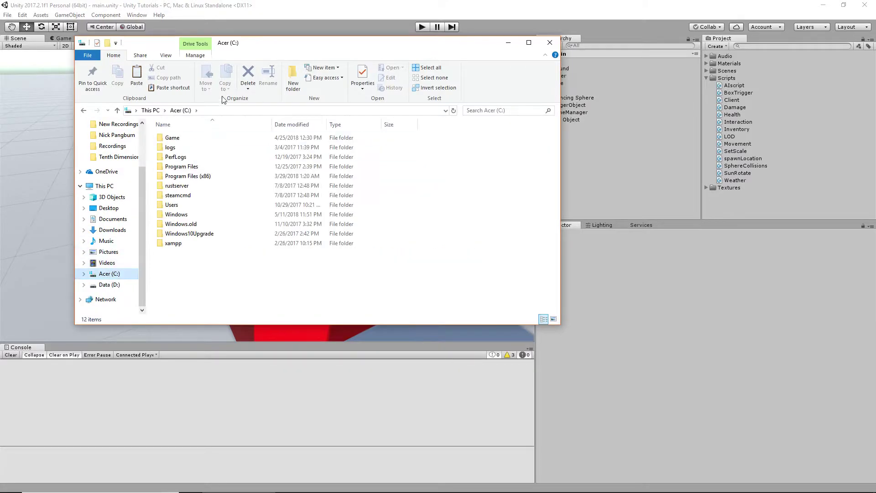
double_click(180, 138)
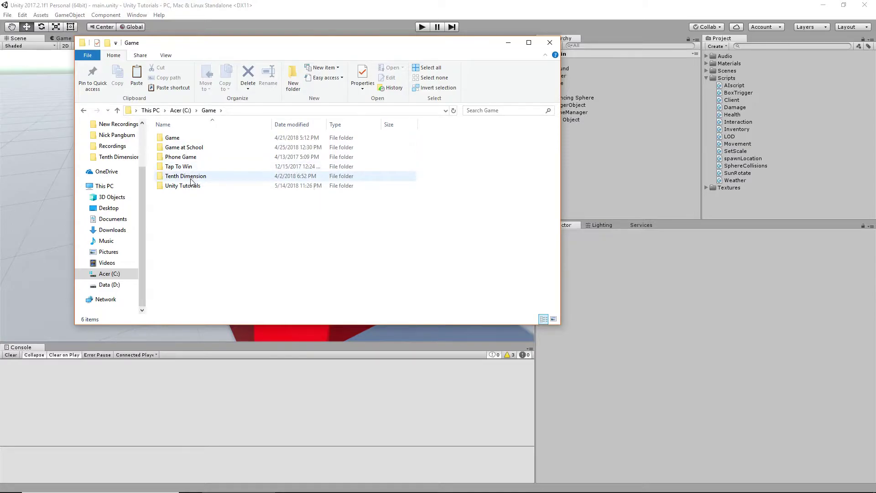
double_click(191, 186)
double_click(185, 157)
click(182, 144)
ctrl+click(224, 149)
right_click(224, 149)
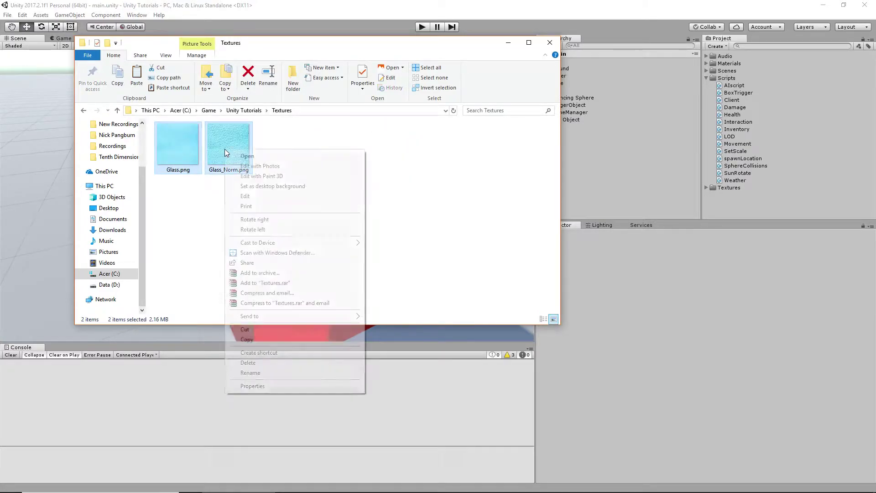
click(255, 340)
Create a folder named Imported inside the Unity Tutorials project's Assets > Materials folder.
click(244, 110)
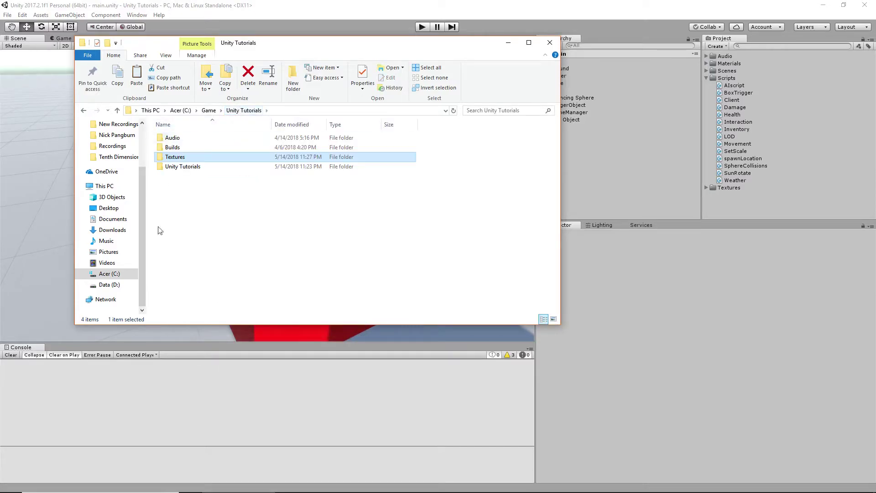
double_click(188, 167)
double_click(178, 139)
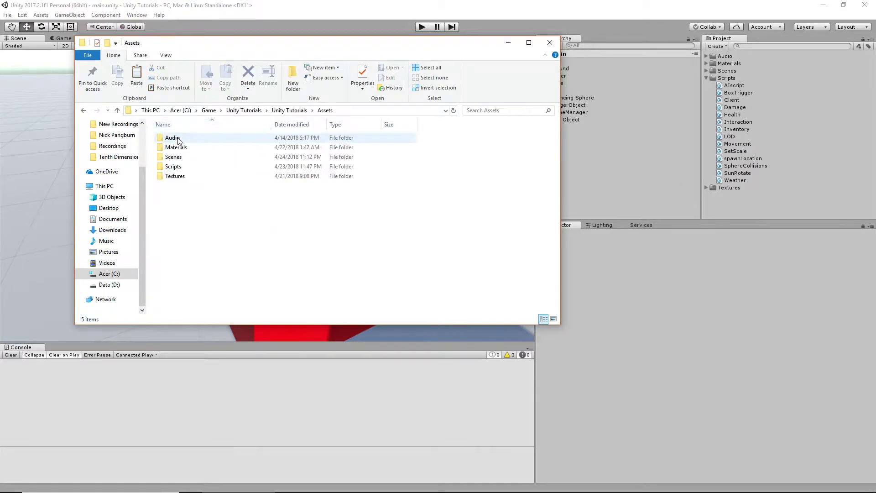
double_click(177, 147)
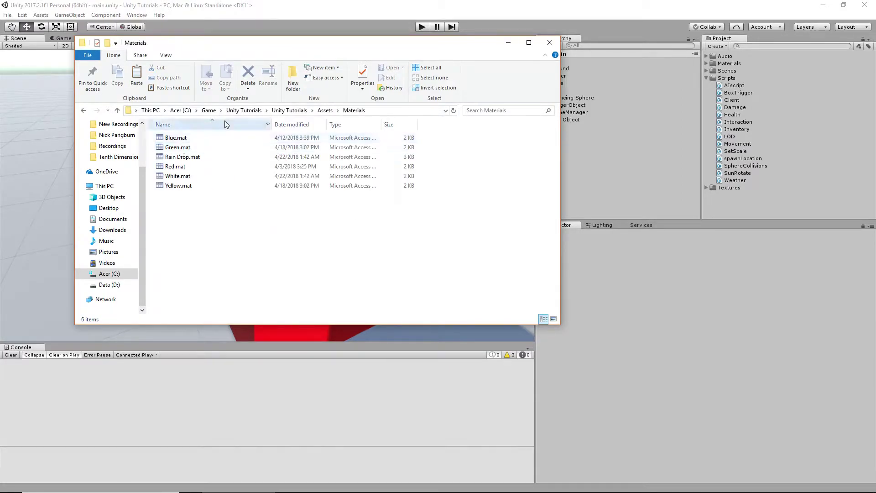
click(296, 72)
text(Alm)
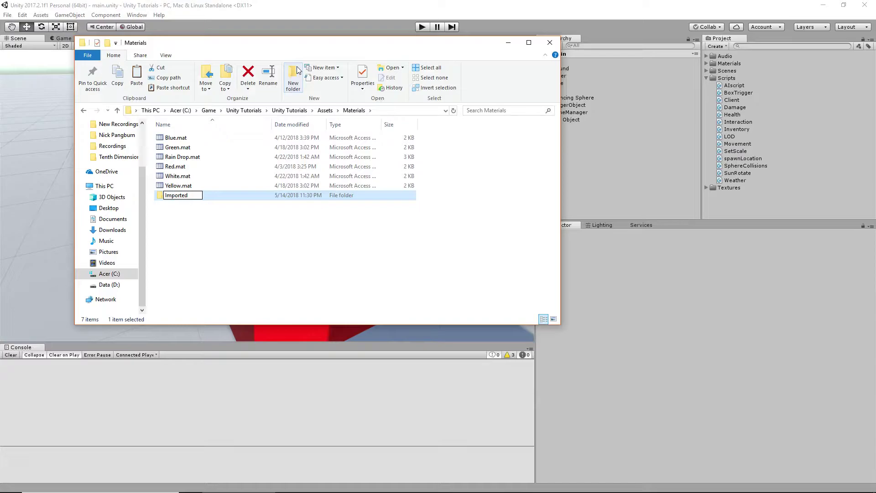
key(Return)
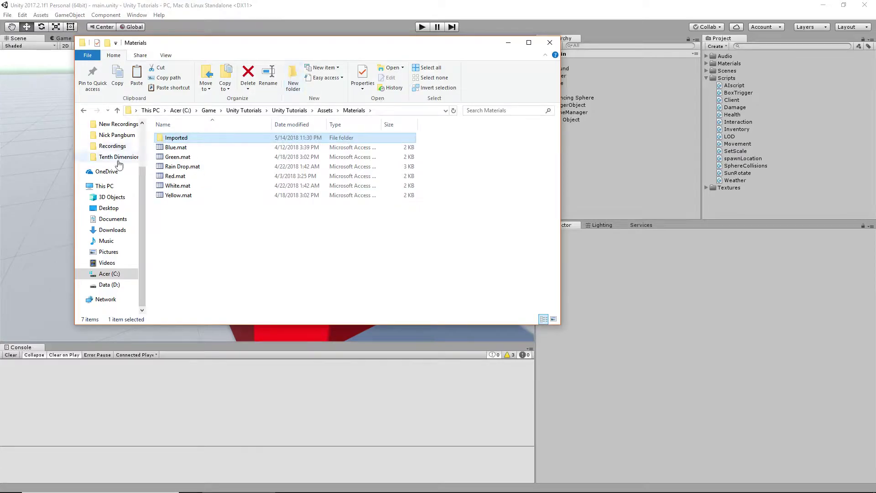
Paste the two copied texture files into the Imported folder and close File Explorer to return to Unity.
double_click(173, 140)
right_click(189, 156)
click(219, 225)
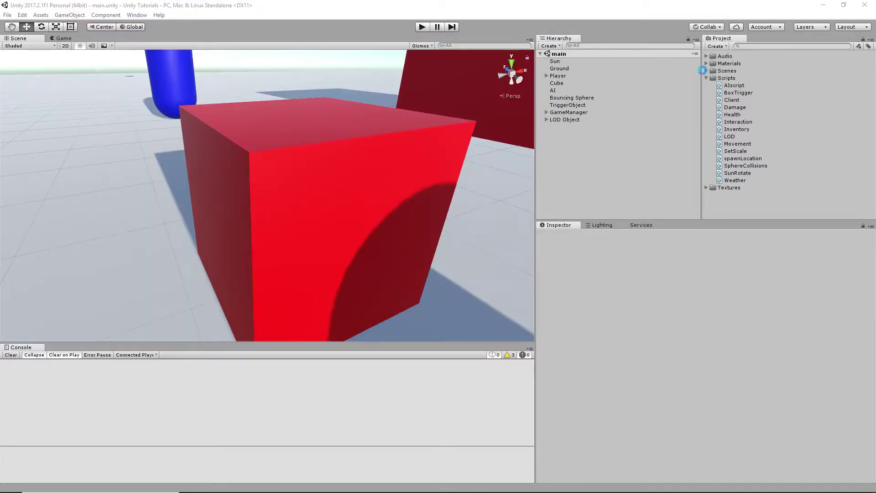
click(550, 42)
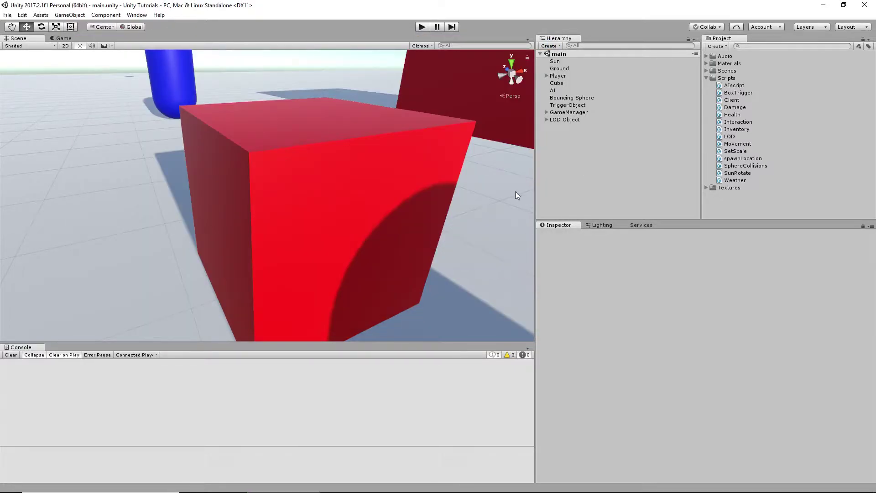
Create a new material named Glass in the project's Materials folder.
click(707, 64)
click(710, 72)
click(711, 72)
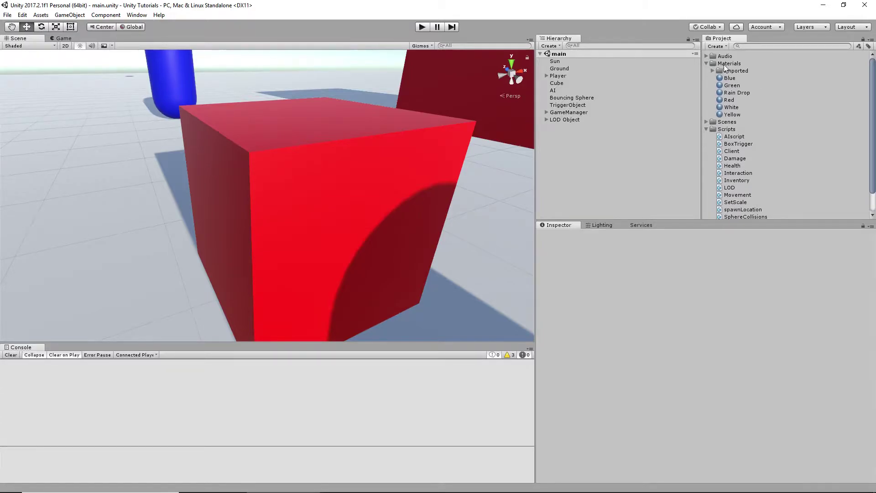
right_click(725, 64)
mouse_move(753, 68)
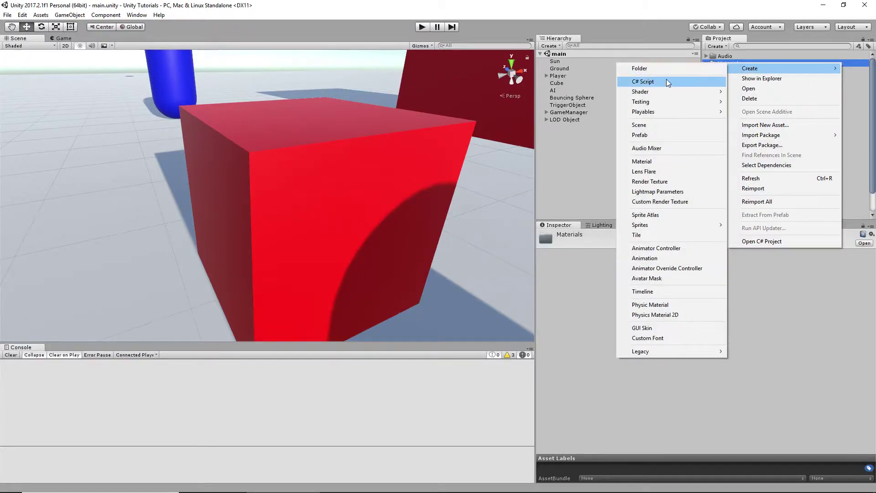
click(649, 163)
text(Glass)
key(Return)
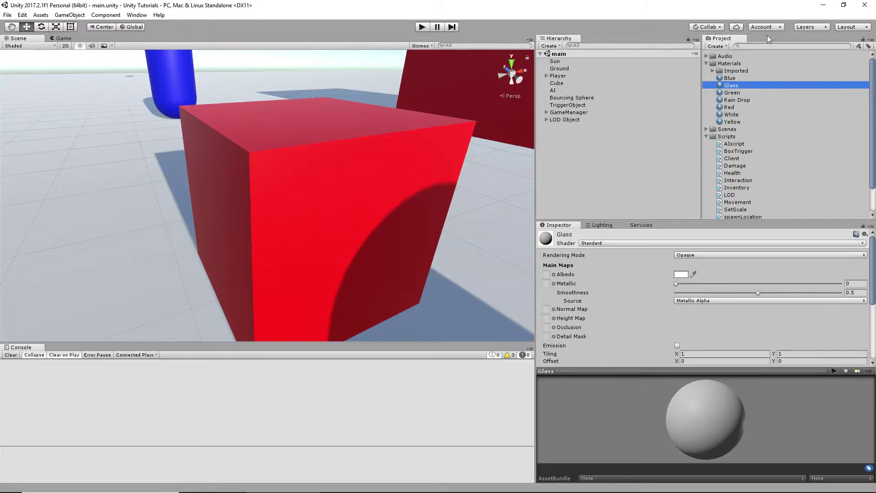
Try the Unlit/Transparent shader on the Glass material and switch it back to Standard.
click(616, 244)
mouse_move(624, 397)
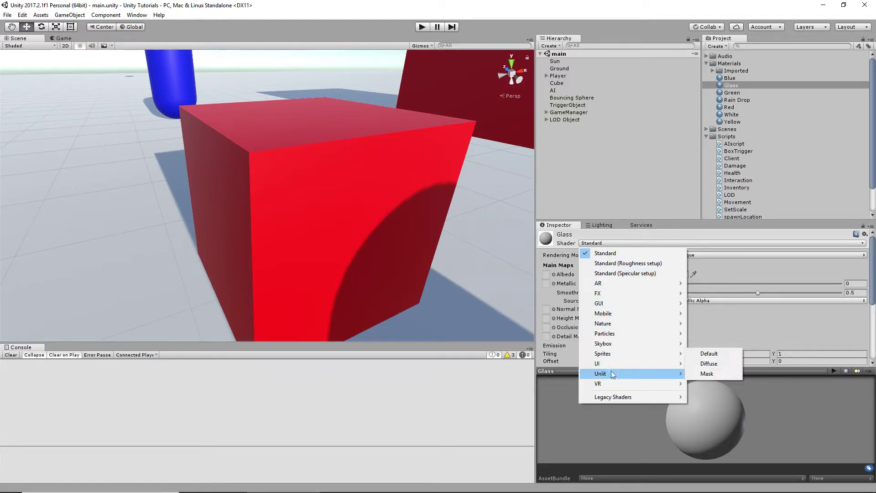
mouse_move(612, 378)
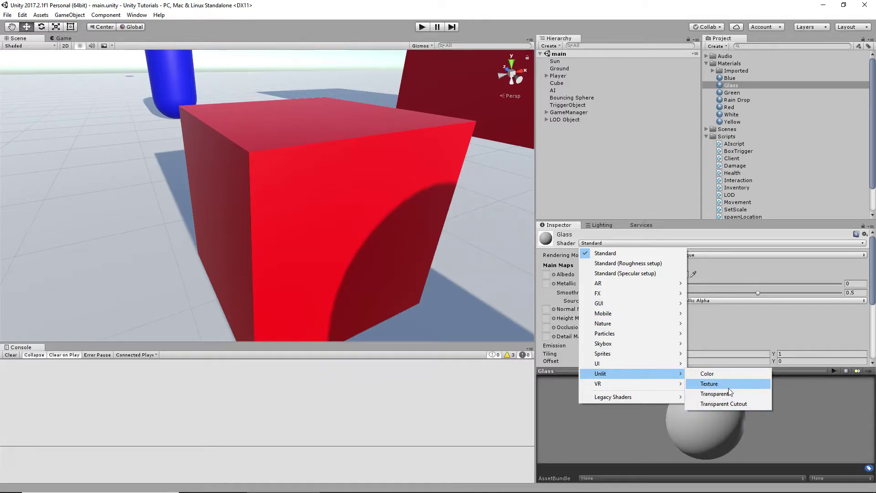
click(716, 394)
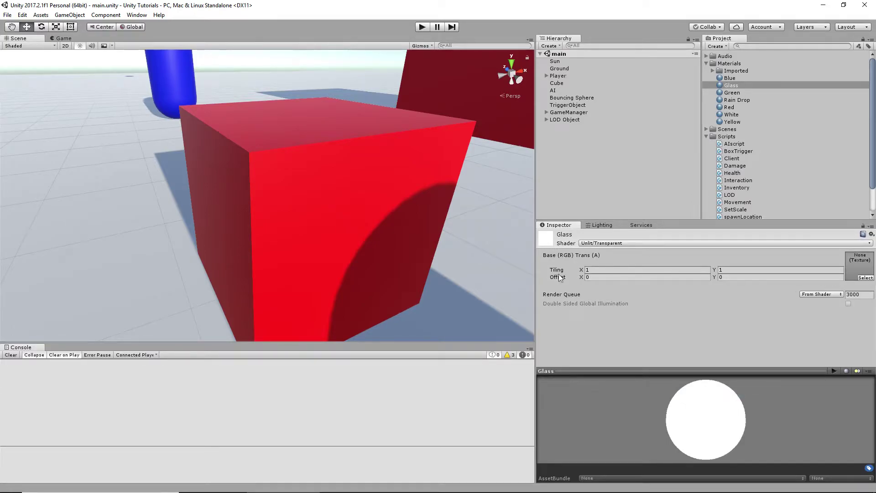
click(626, 241)
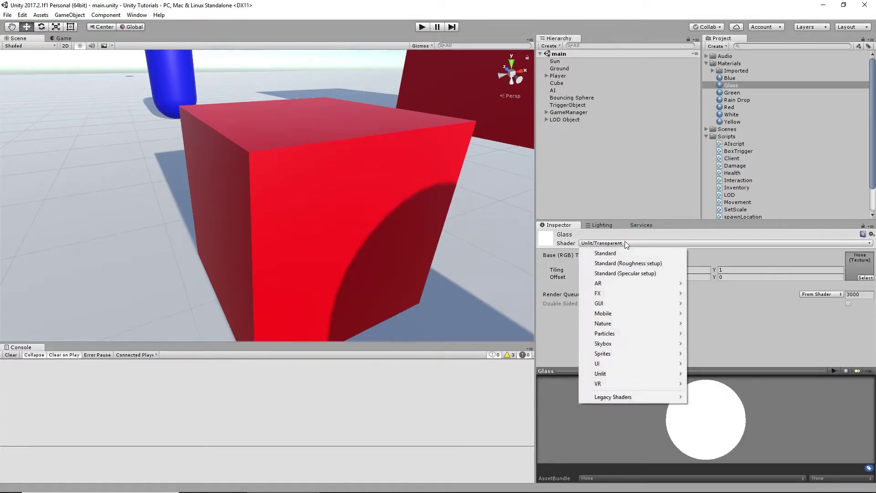
click(600, 253)
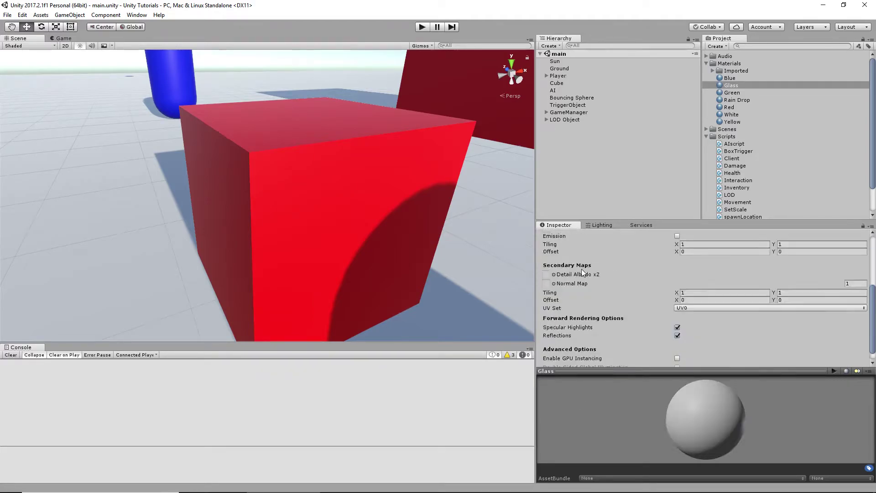
Set the Glass material's rendering mode to Transparent and assign the Glass texture as its albedo map.
click(683, 253)
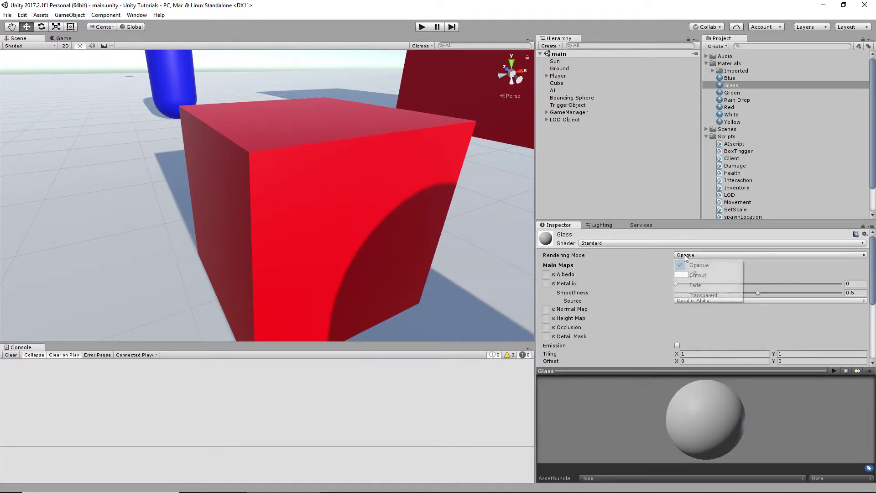
click(693, 295)
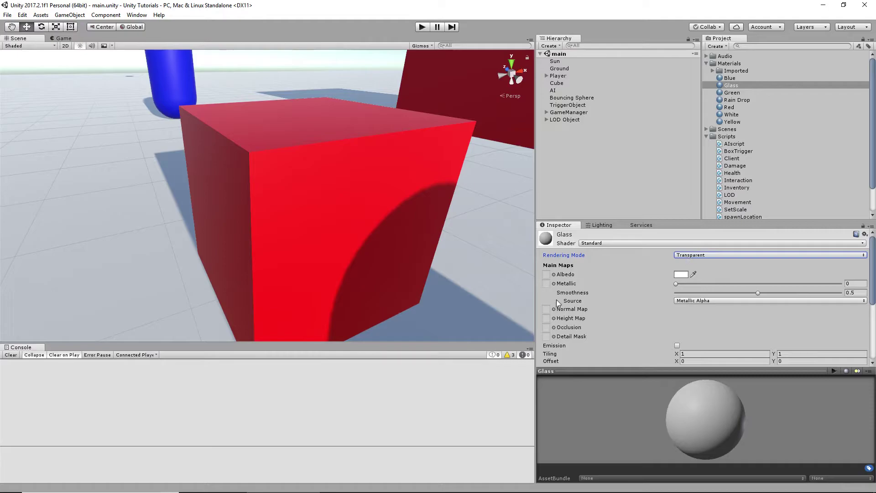
click(554, 274)
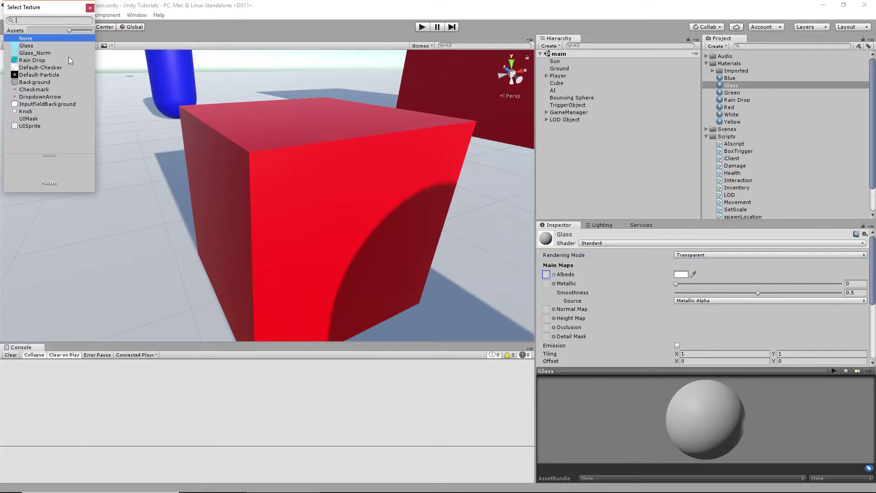
double_click(51, 45)
Assign Glass_Norm as the Glass material's main normal map and inspect the surface on the preview sphere.
click(553, 310)
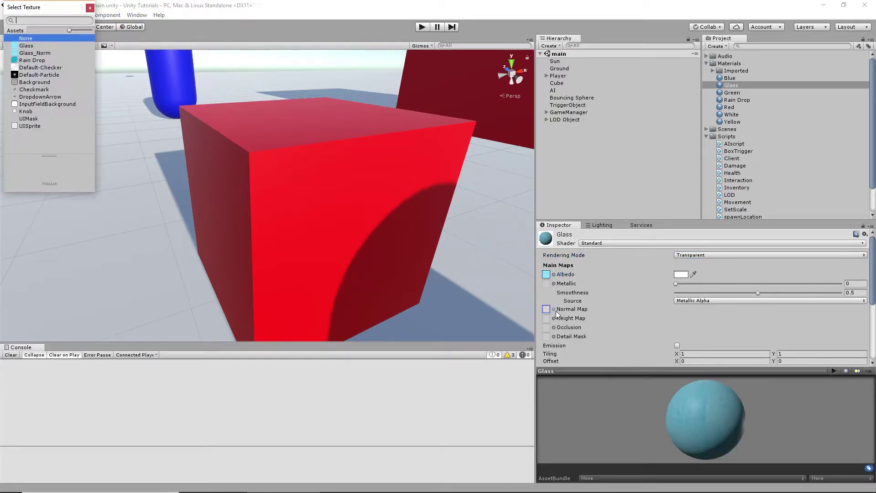
double_click(42, 54)
scroll(662, 311, down, 5)
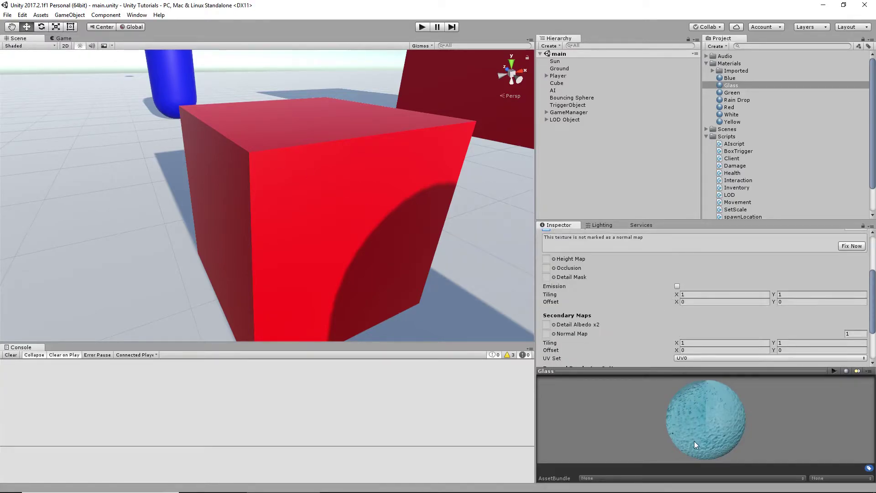
drag(713, 429, 761, 397)
scroll(659, 329, up, 5)
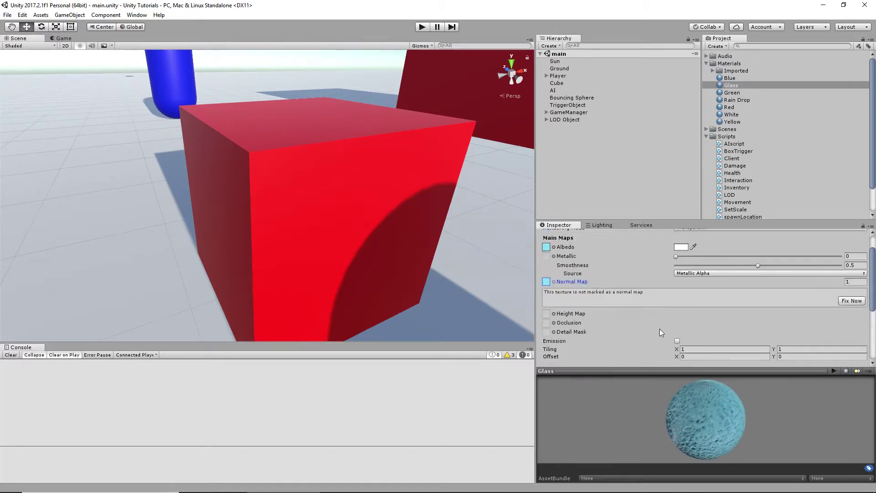
Set the Glass material's metallic and smoothness values both to 0 and check the preview sphere.
scroll(70, 150, down, 10)
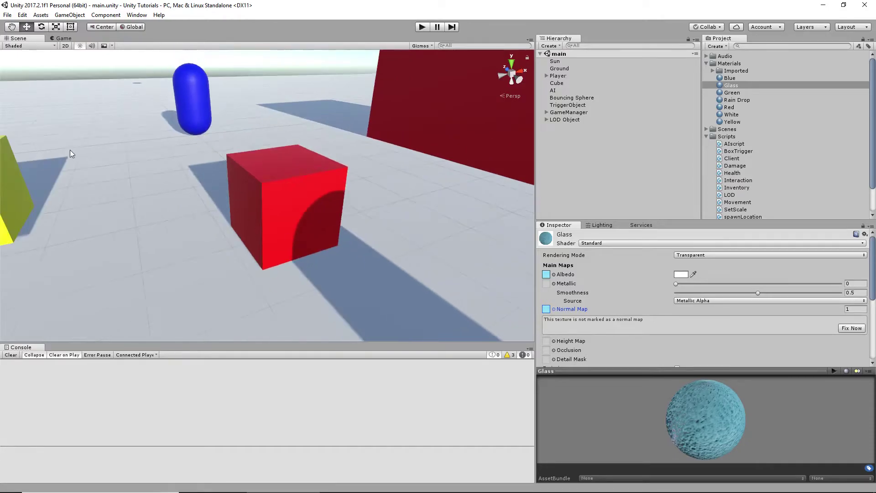
middle_drag(263, 195, 237, 180)
scroll(593, 304, down, 3)
scroll(596, 285, up, 3)
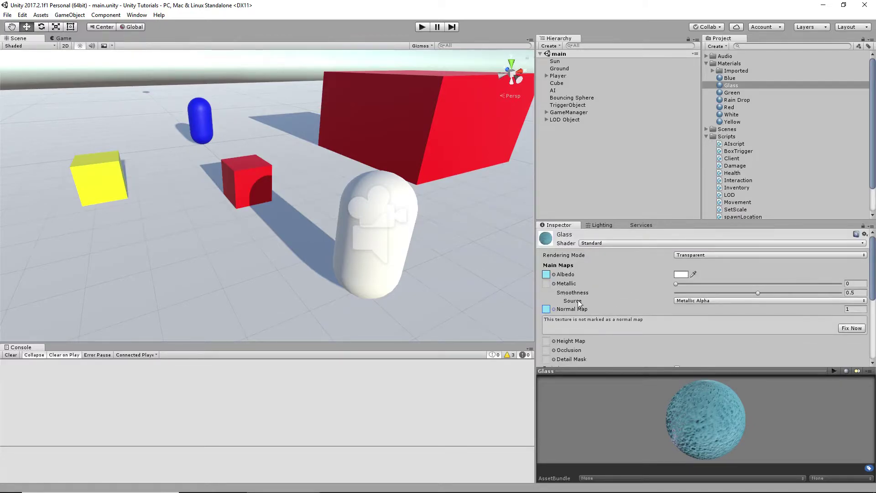
mouse_move(676, 284)
mouse_down()
mouse_move(846, 283)
mouse_move(683, 293)
mouse_up()
drag(757, 292, 638, 318)
drag(710, 445, 749, 436)
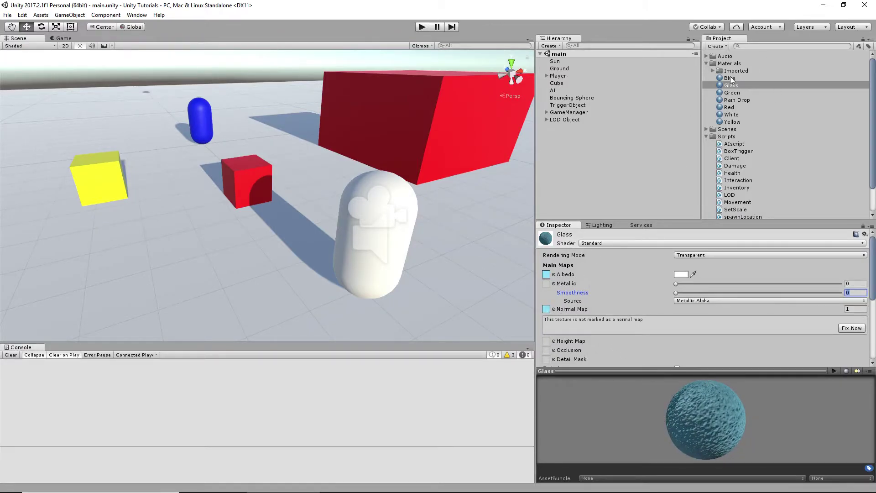
Set the texture type of Glass_Norm in the Imported folder to Normal map and apply the import settings.
click(712, 71)
click(739, 86)
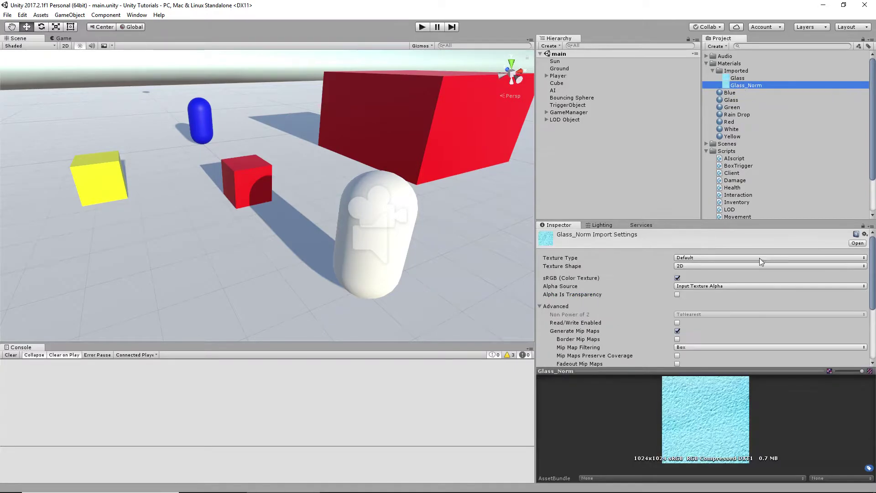
scroll(750, 319, down, 3)
scroll(751, 323, up, 3)
click(681, 258)
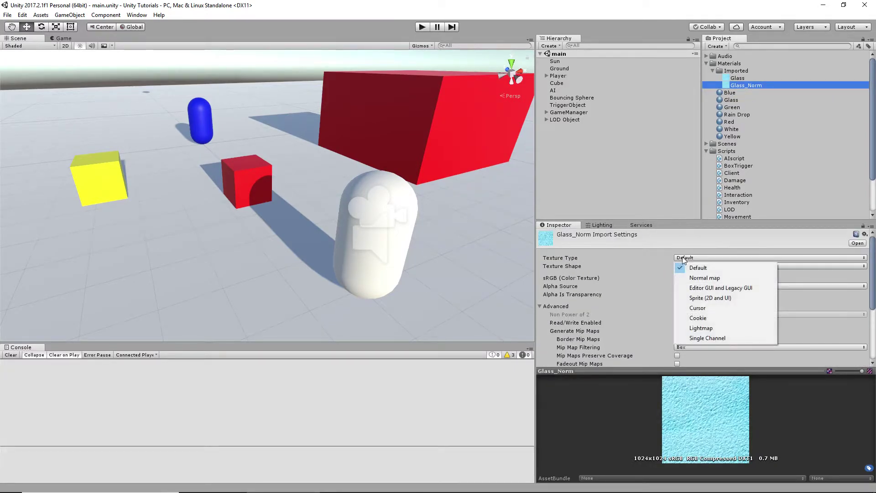
click(697, 279)
scroll(696, 280, down, 5)
scroll(794, 314, up, 5)
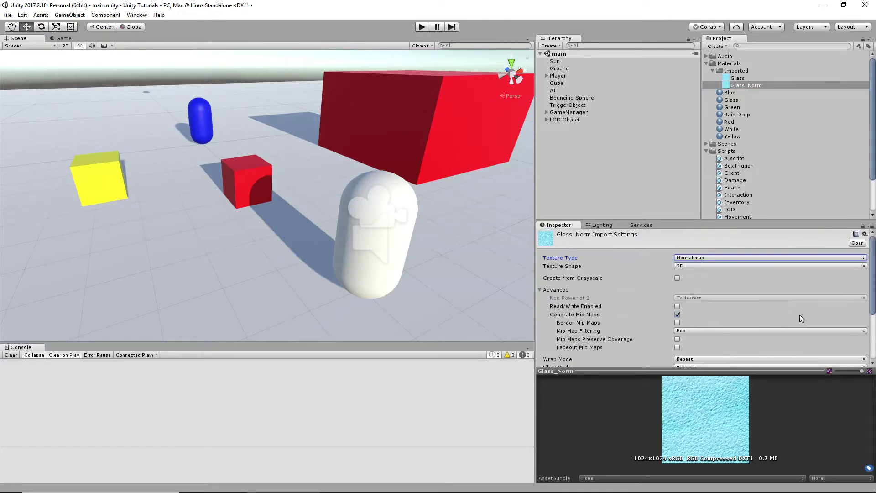
scroll(850, 337, down, 4)
click(851, 358)
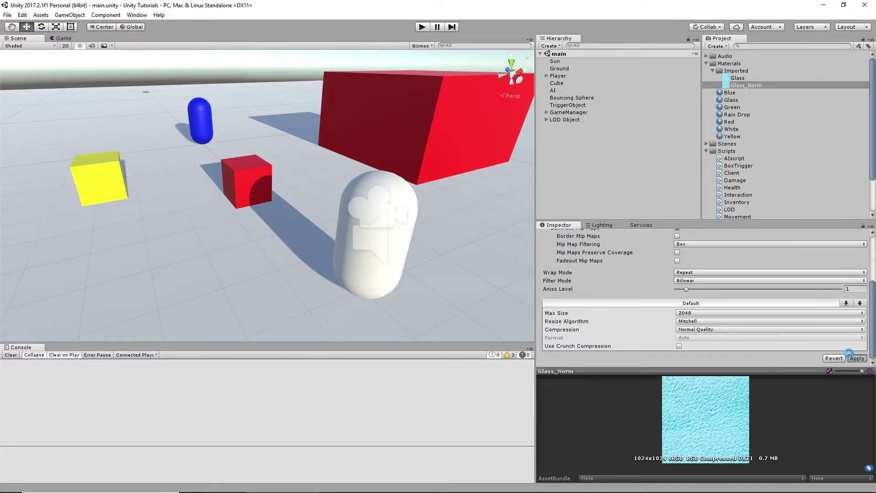
scroll(790, 336, up, 4)
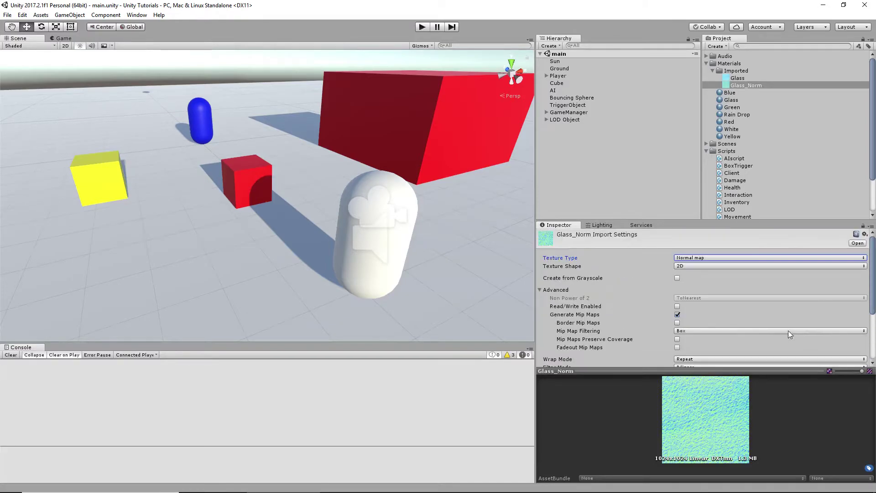
Collapse the Imported folder, select the Glass material and inspect its settings and surface on the preview sphere.
click(714, 73)
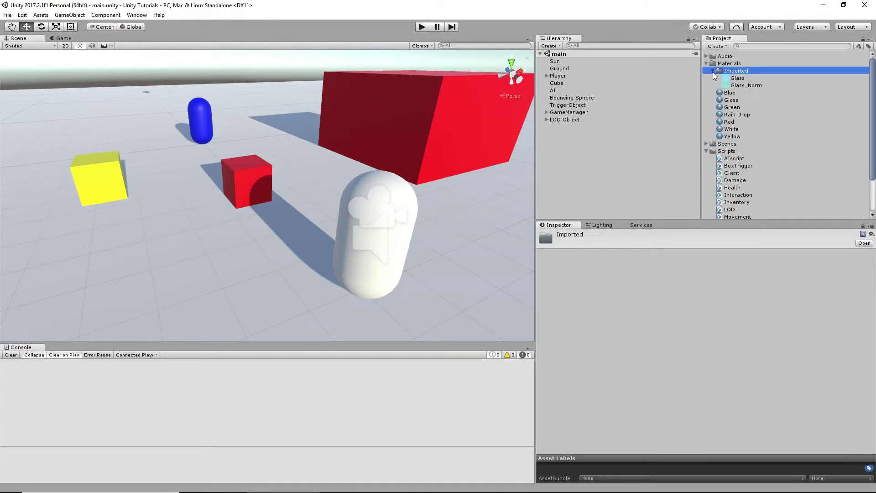
click(712, 71)
click(740, 86)
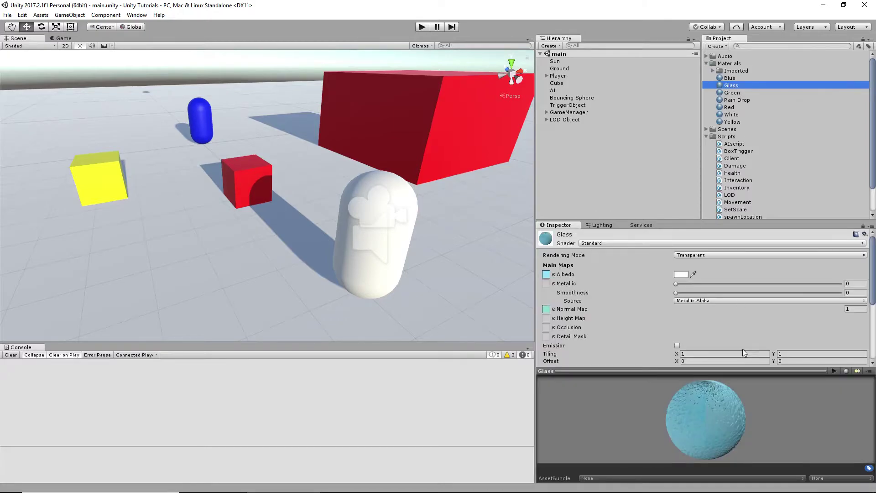
scroll(743, 339, down, 5)
scroll(730, 319, up, 5)
drag(705, 410, 616, 448)
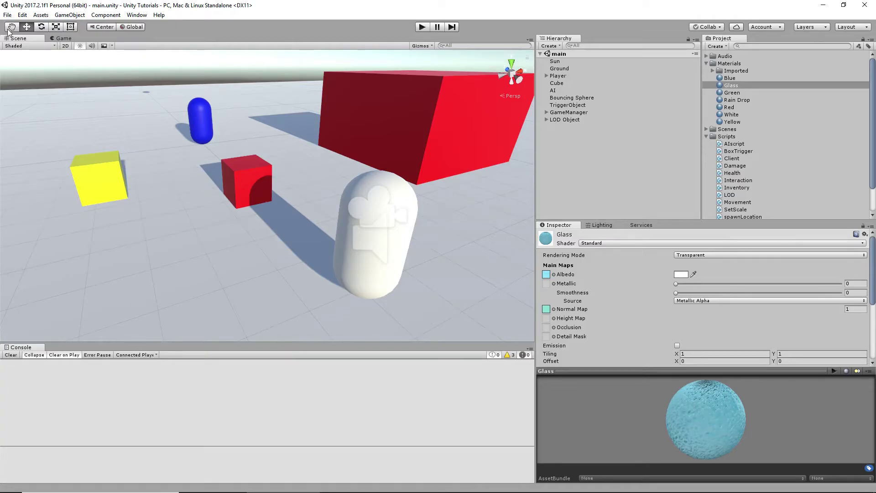
Create a cube in the scene and rename it Glass Pane.
click(8, 15)
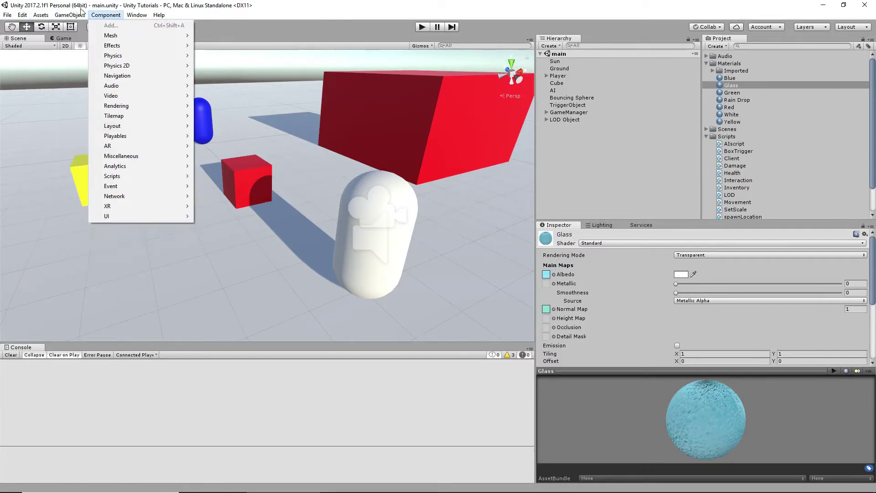
mouse_move(76, 17)
mouse_move(91, 45)
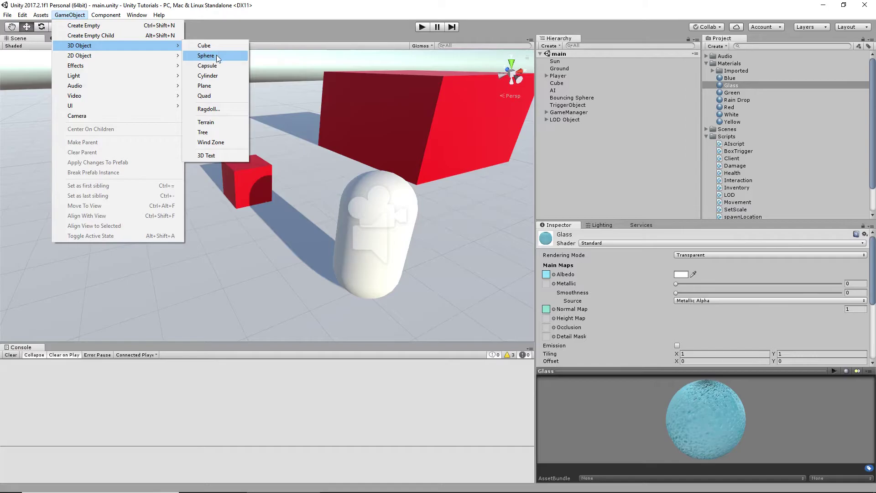
click(207, 45)
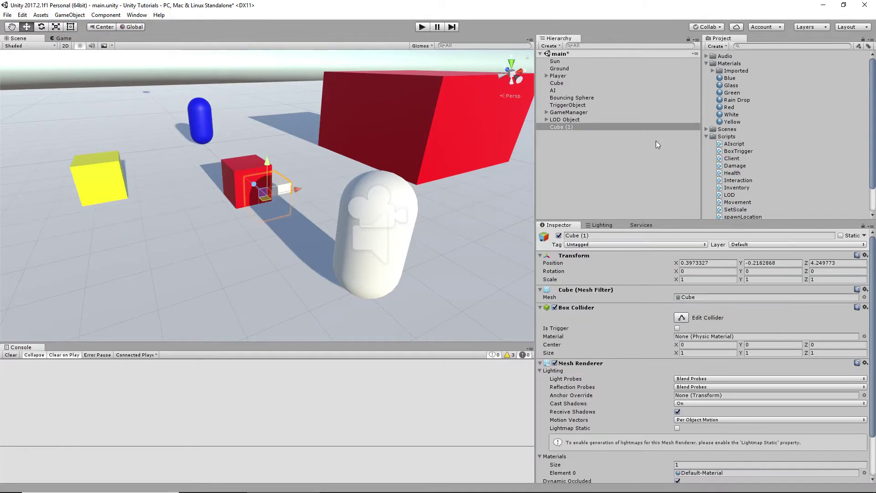
click(571, 127)
click(572, 126)
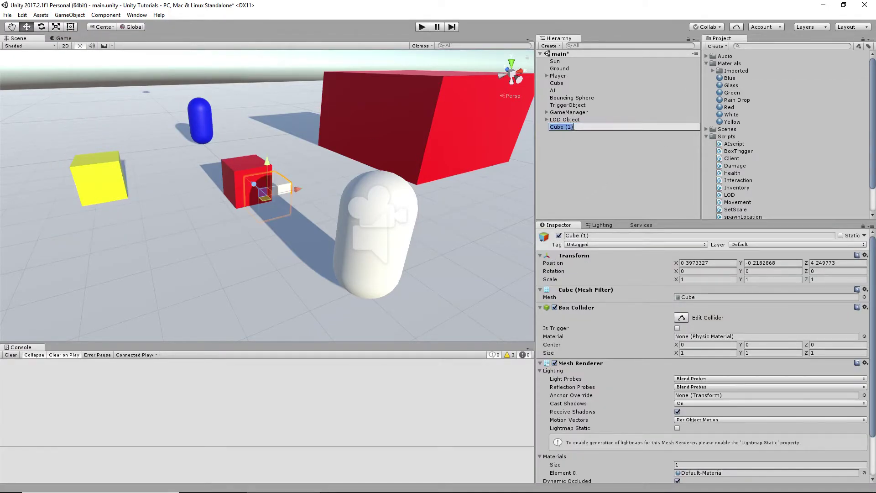
key(Caps_Lock)
key(Caps_Lock)
key(Caps_Lock)
text(Glass Pane)
key(Return)
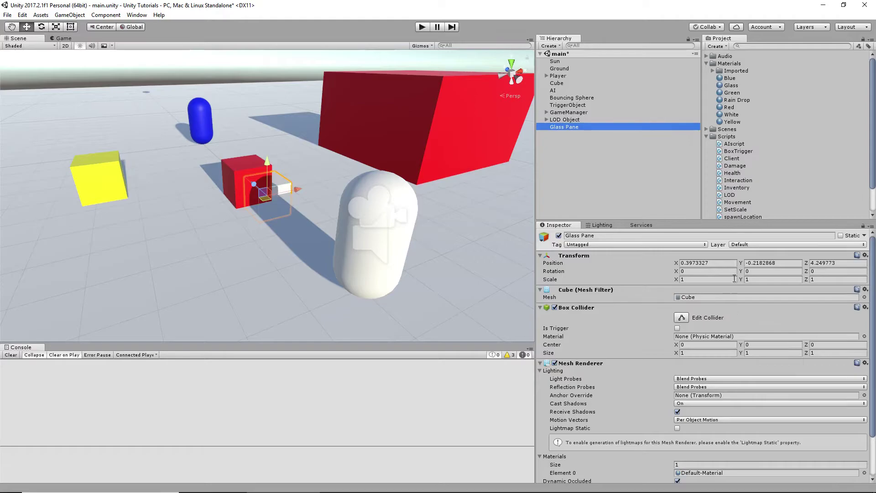
Set Glass Pane's position to X 0, Y 1.5, Z 0.
click(736, 261)
text(0)
key(Tab)
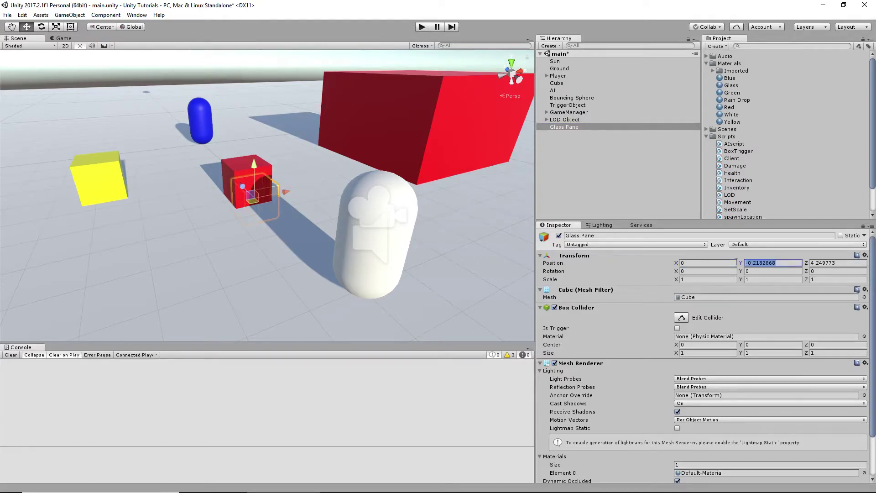
text(0)
key(Tab)
text(0)
key(Tab)
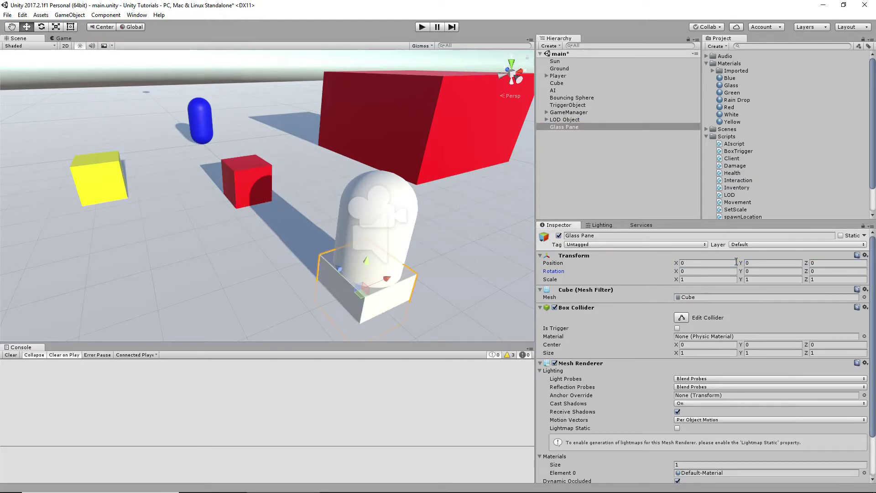
click(746, 264)
text(1.5)
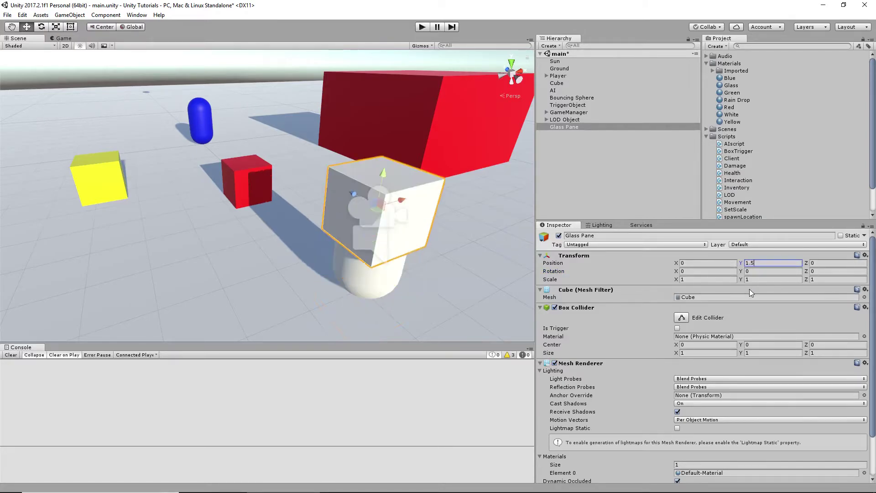
Set Glass Pane's scale to X 2, Y 3, Z 0.02 to form a thin upright sheet.
click(772, 279)
text(3)
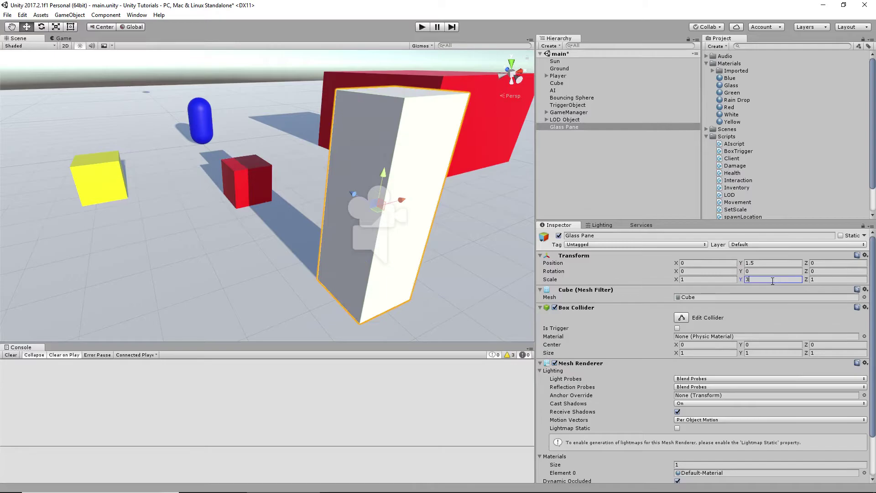
click(706, 279)
click(819, 279)
text(0.02)
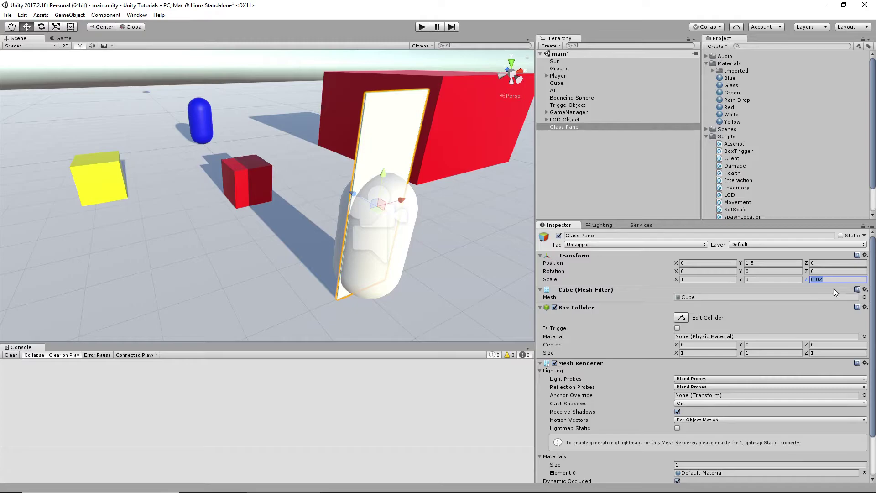
click(699, 279)
text(2)
Move Glass Pane away from the player to about X -5.82, Z 4.1, near the yellow cube.
drag(403, 199, 179, 209)
scroll(81, 240, down, 3)
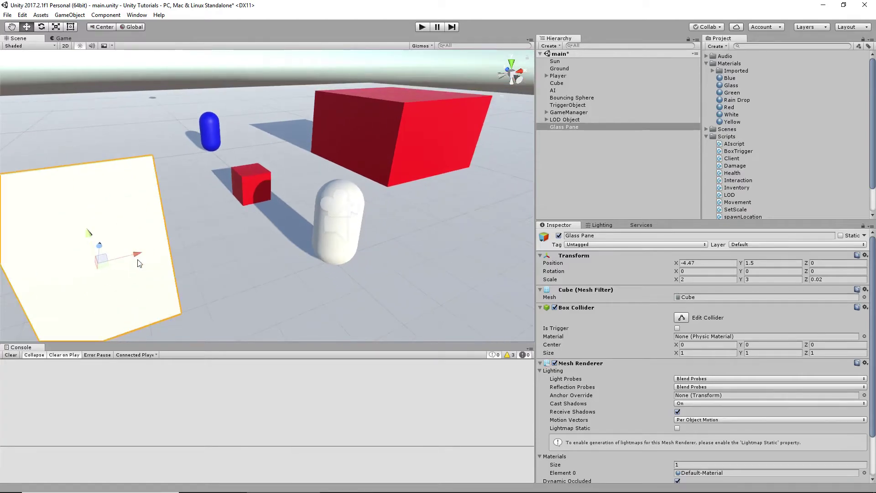
drag(99, 246, 44, 138)
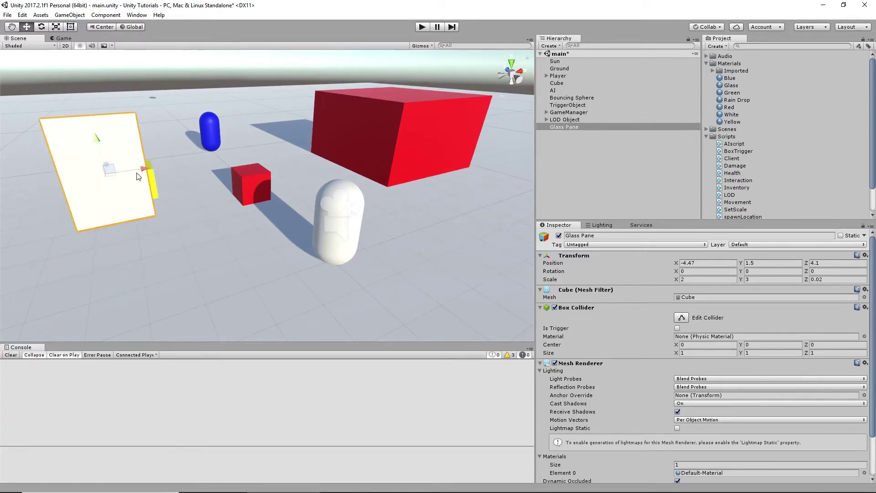
click(87, 174)
click(573, 126)
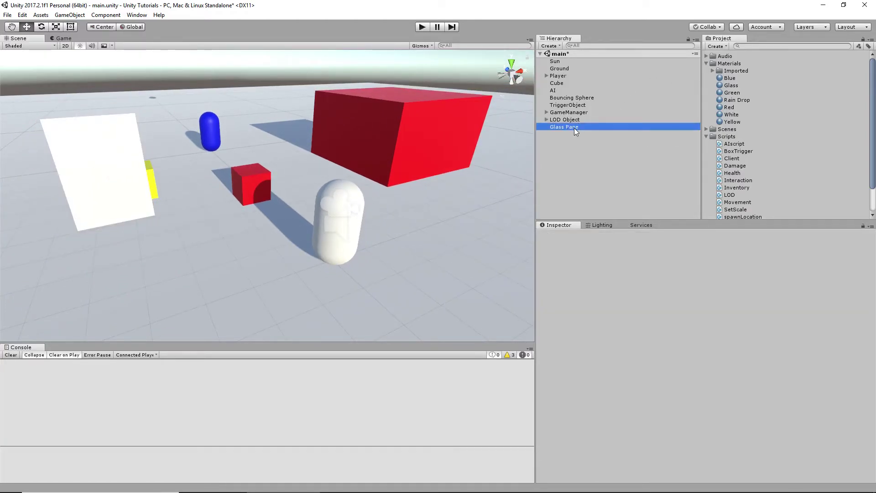
drag(114, 173, 76, 170)
Apply the Glass material to Glass Pane and frame the pane to inspect its surface up close.
scroll(774, 127, down, 2)
scroll(748, 135, up, 2)
drag(731, 86, 597, 127)
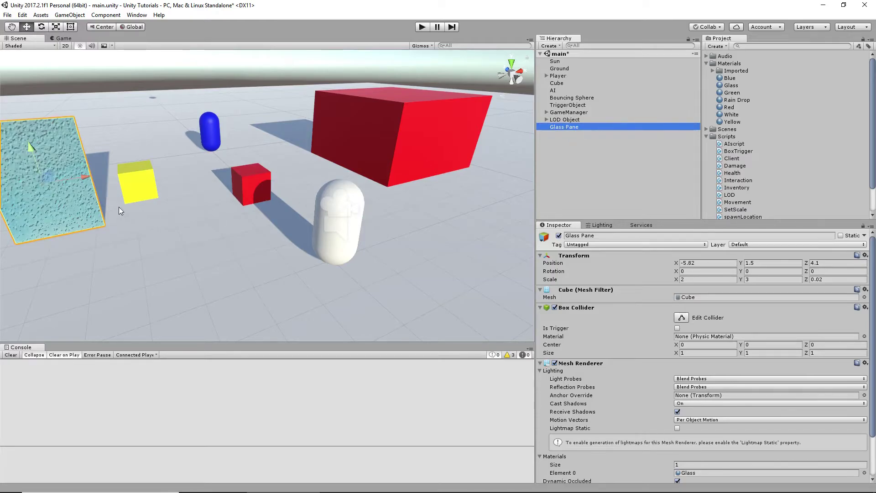
key(f)
scroll(333, 182, up, 3)
middle_drag(331, 176, 215, 163)
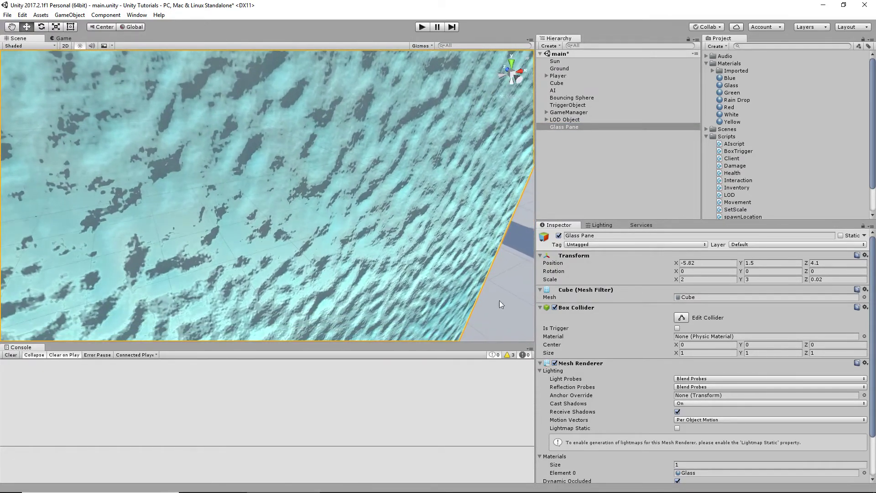
Try a pale cyan albedo tint, hex EAFCFFFF, on the Glass material and return the colour to white.
click(731, 85)
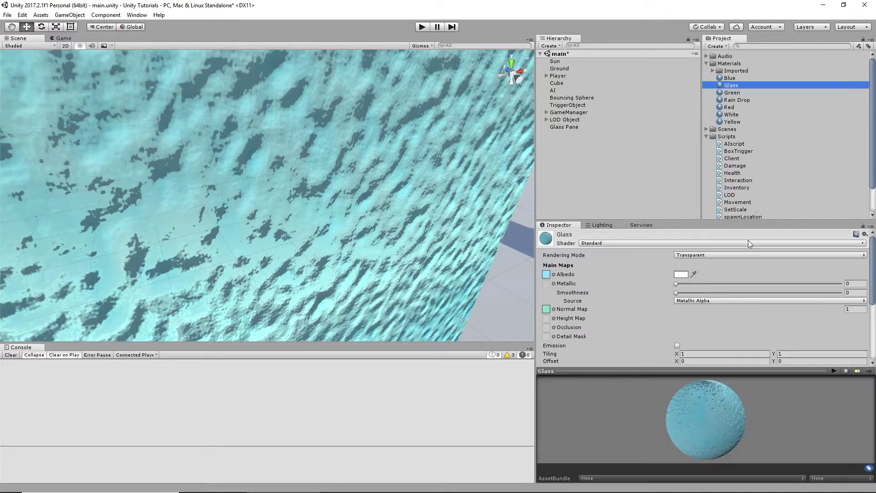
click(680, 274)
mouse_move(93, 74)
mouse_down()
mouse_move(95, 83)
mouse_move(72, 59)
mouse_move(44, 70)
mouse_move(33, 45)
mouse_move(67, 10)
mouse_move(2, 7)
mouse_up()
mouse_move(1, 89)
mouse_down()
mouse_move(5, 101)
mouse_move(16, 92)
mouse_move(2, 124)
mouse_move(1, 4)
mouse_up()
mouse_move(1, 39)
mouse_down()
mouse_move(10, 117)
mouse_move(25, 21)
mouse_up()
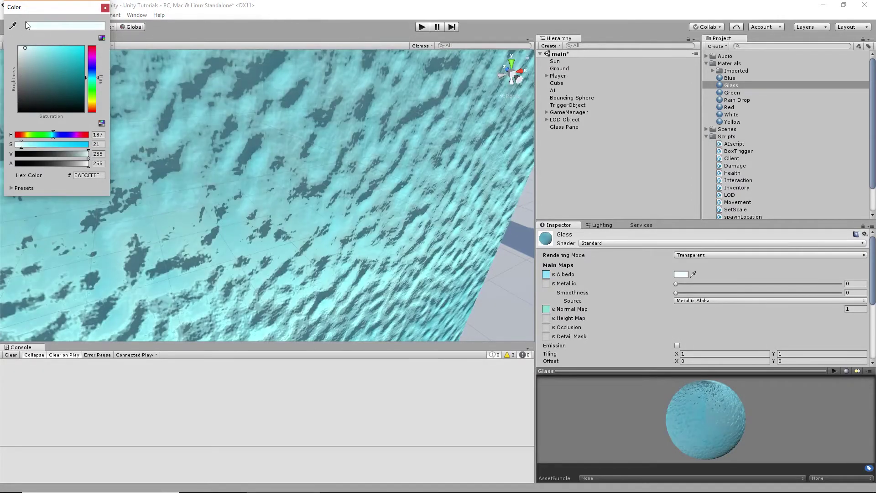
click(105, 7)
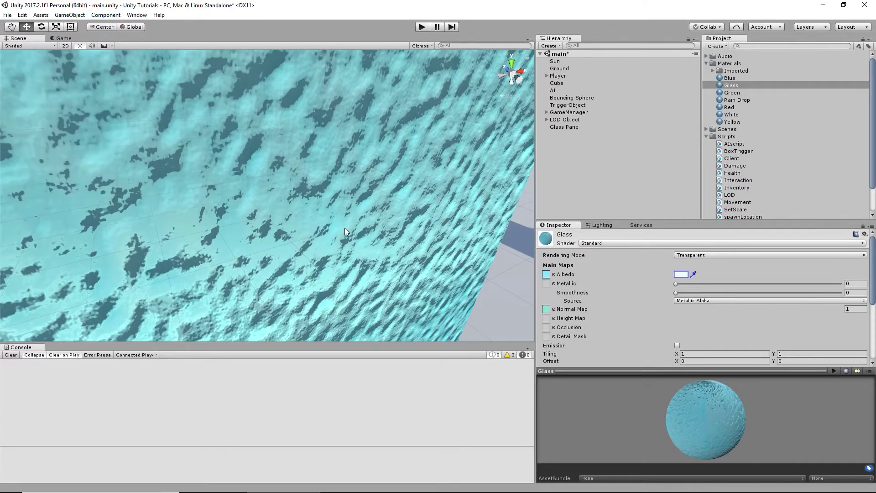
drag(29, 68, 2, 5)
click(105, 7)
Try the Unlit/Transparent Cutout shader on the Glass material and check the pane in the scene.
click(671, 242)
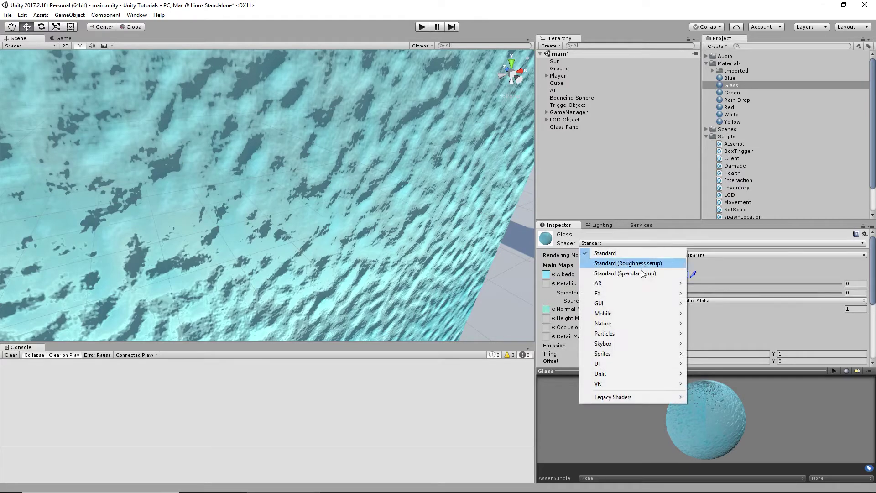
mouse_move(632, 281)
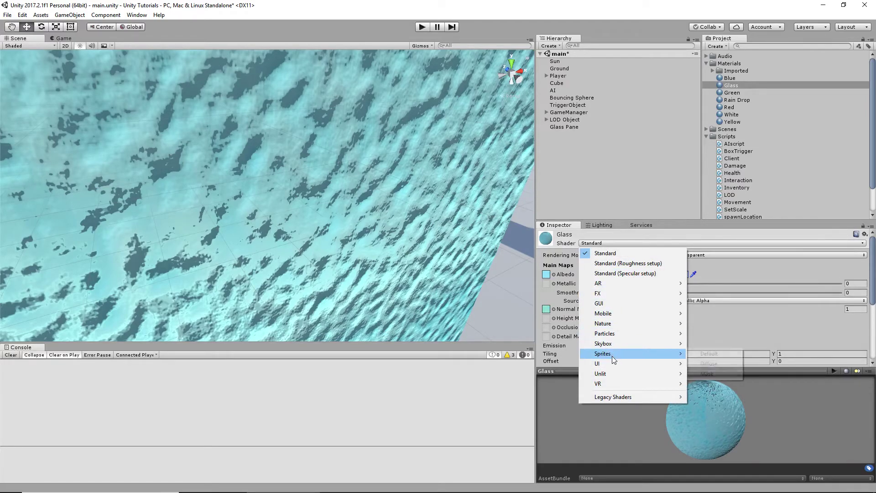
mouse_move(612, 361)
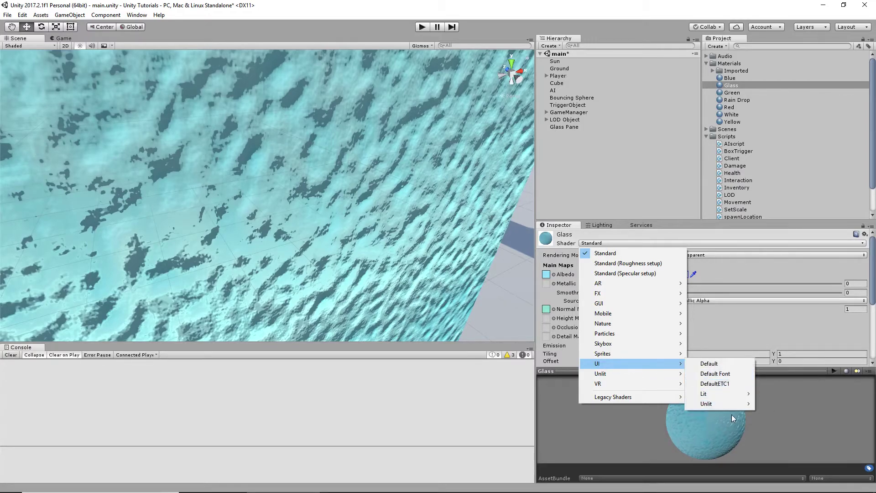
mouse_move(671, 373)
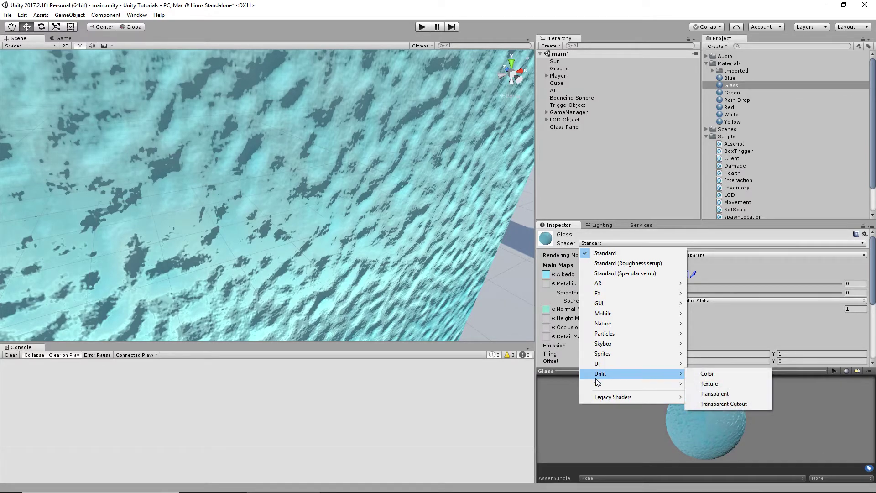
click(751, 403)
scroll(420, 268, down, 10)
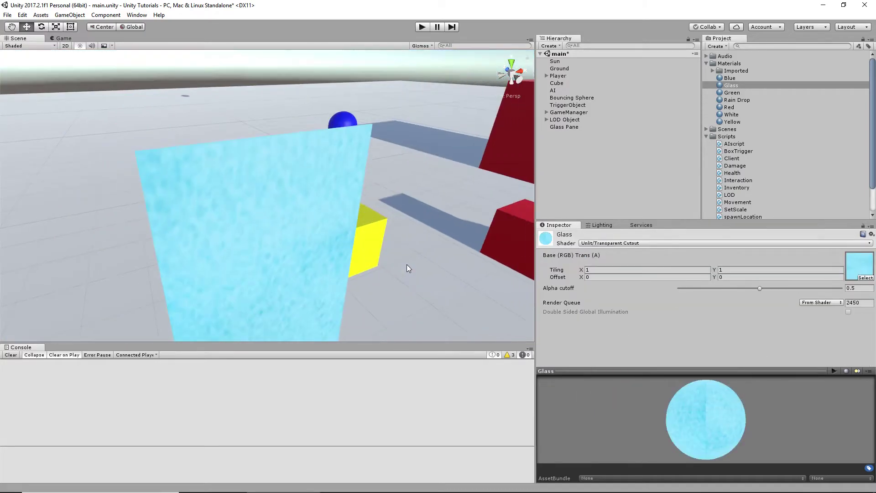
scroll(420, 268, up, 2)
Try the Legacy Shaders/Transparent/Bumped Diffuse shader on the Glass material and check the pane in the scene.
click(649, 244)
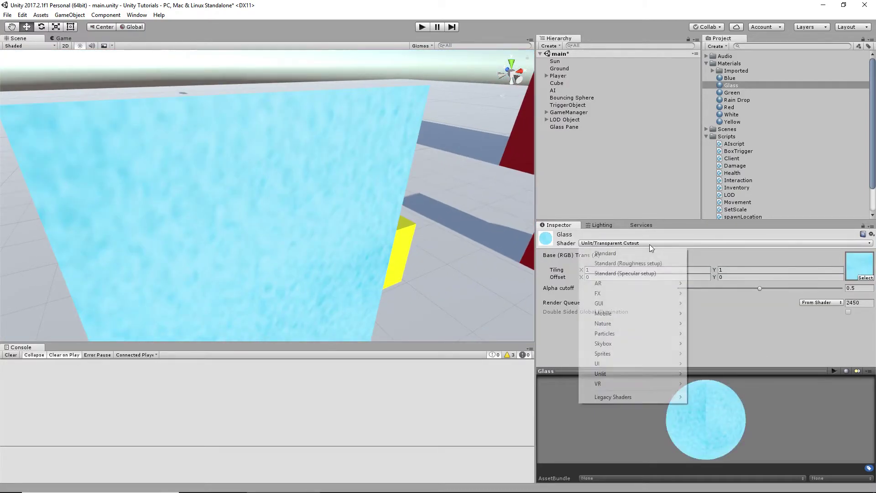
mouse_move(617, 386)
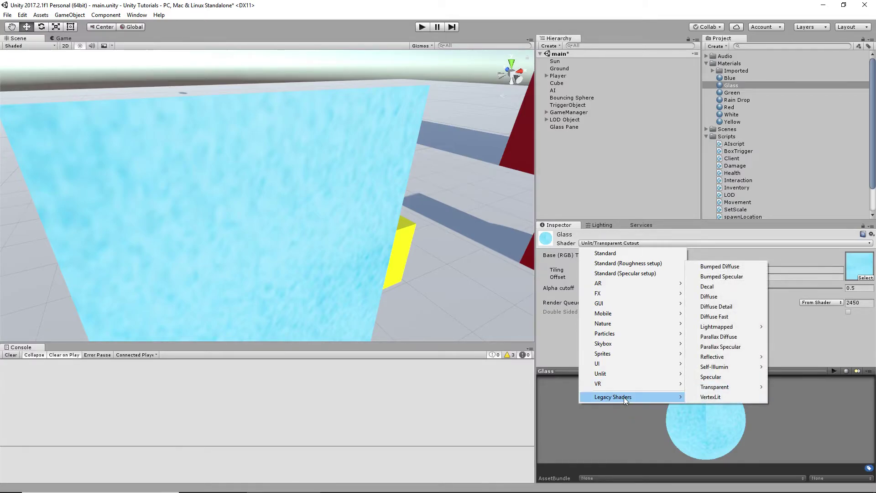
mouse_move(739, 391)
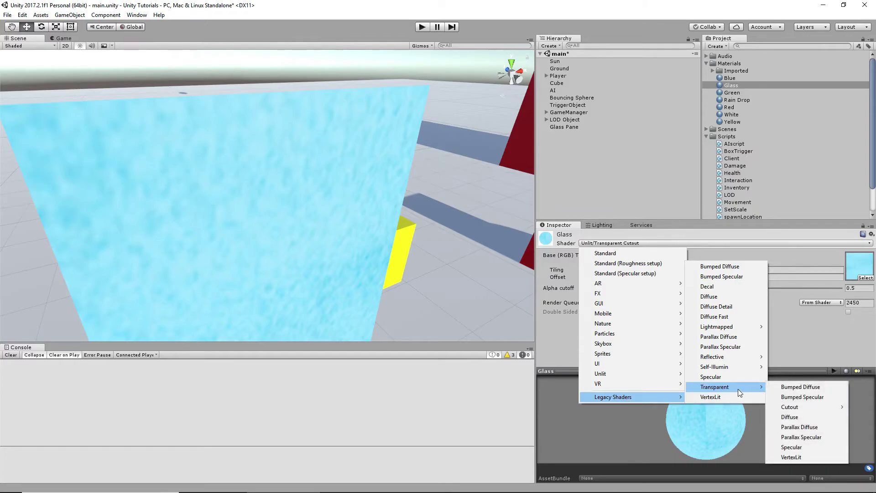
click(818, 386)
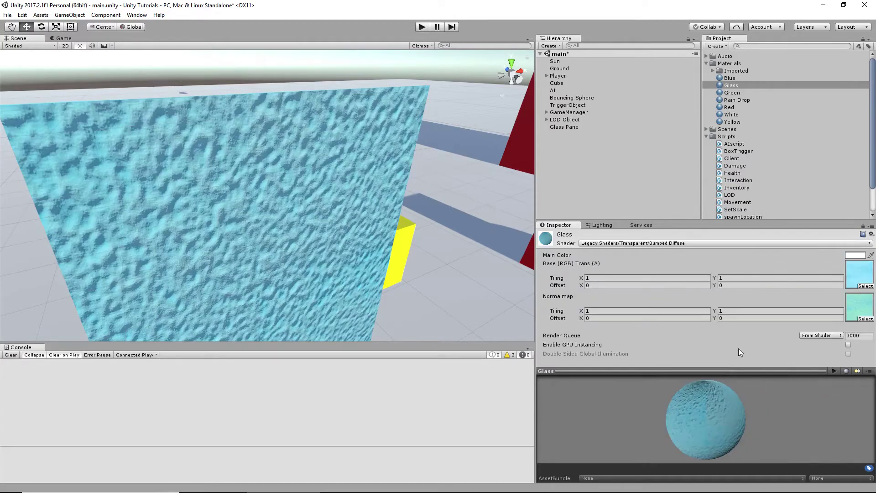
scroll(310, 217, down, 5)
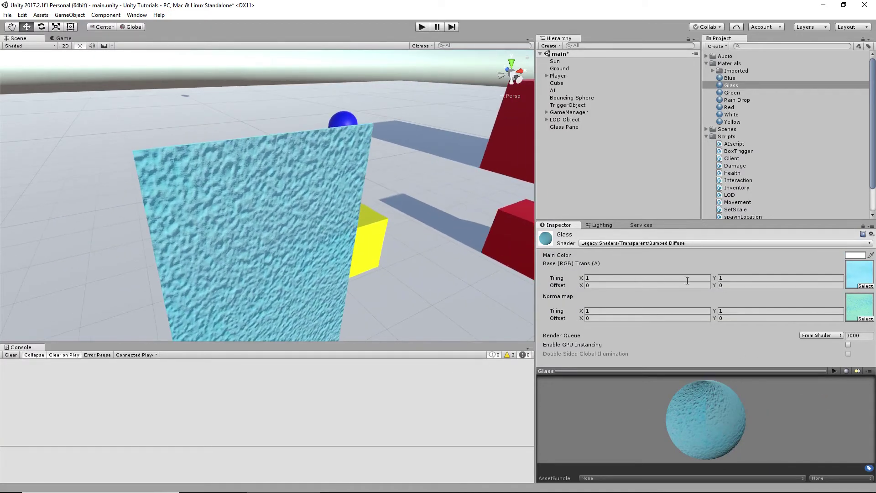
Switch the Glass material's shader to Standard (Roughness setup) and try the Transparent, Fade and Cutout rendering modes, ending on Opaque.
click(627, 244)
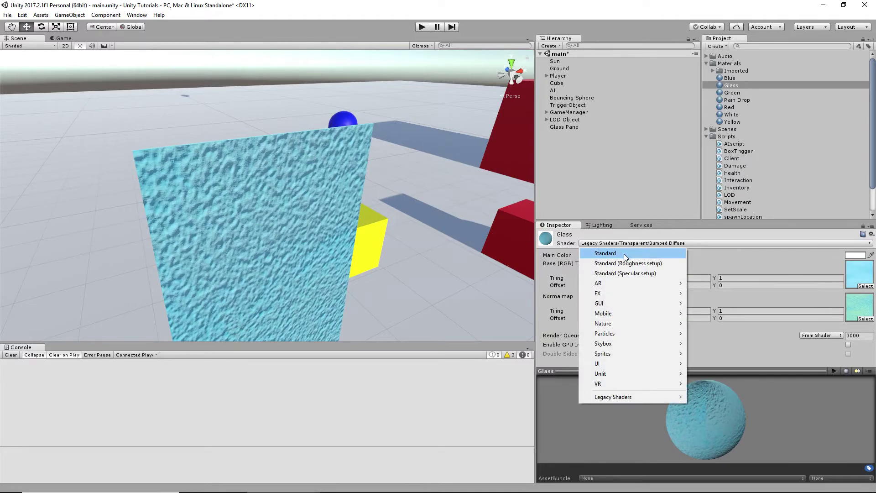
click(625, 262)
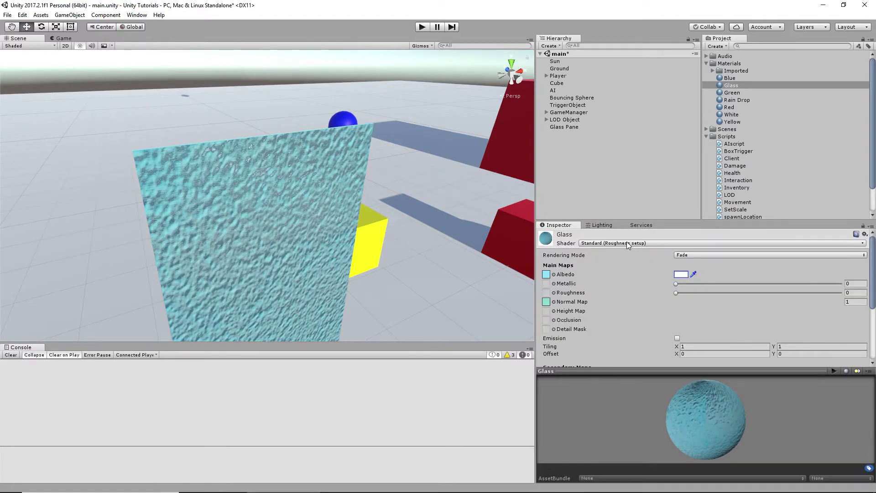
click(691, 255)
click(702, 295)
click(690, 255)
click(691, 285)
click(690, 256)
click(690, 274)
click(692, 255)
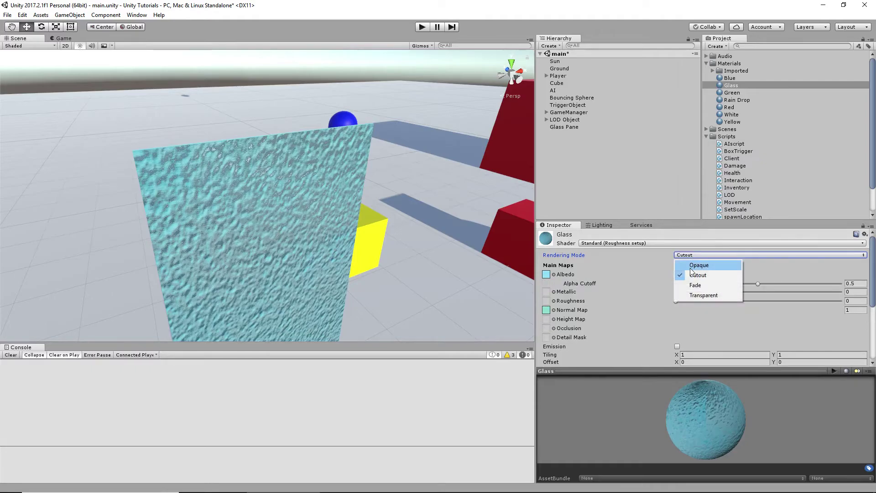
click(690, 267)
Switch the Glass material's shader to Standard (Specular setup) and set its rendering mode to Transparent.
click(647, 243)
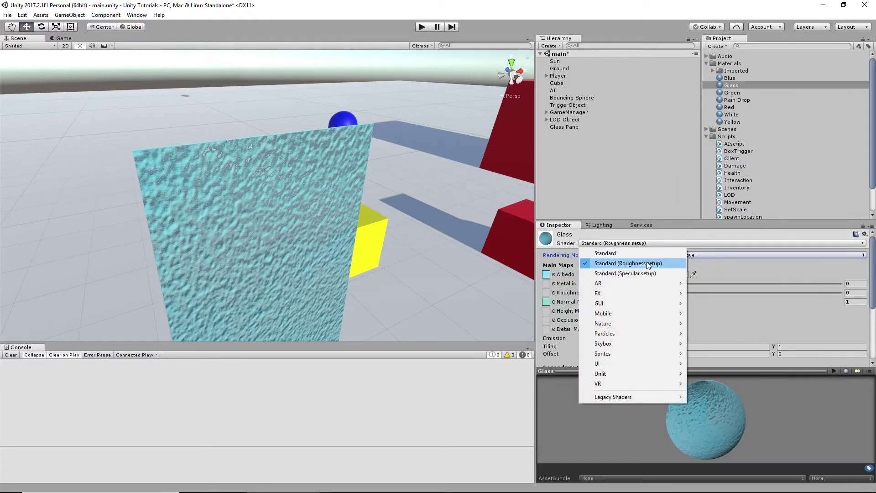
click(647, 273)
click(685, 255)
click(688, 295)
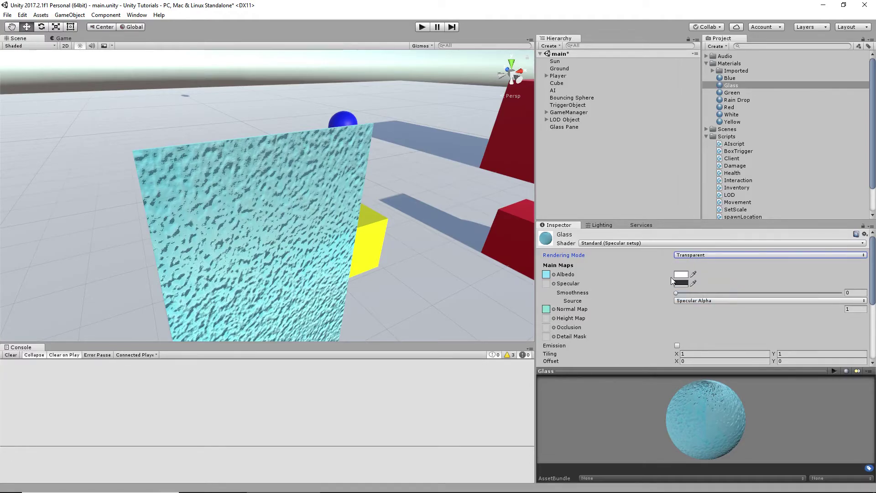
Try a darker specular colour on the Glass material and look through its remaining shader settings.
click(679, 283)
mouse_move(88, 90)
mouse_down()
mouse_move(100, 37)
mouse_move(16, 62)
mouse_move(0, 2)
mouse_move(1, 209)
mouse_move(34, 2)
mouse_move(1, 118)
mouse_move(9, 123)
mouse_move(13, 81)
mouse_up()
click(104, 7)
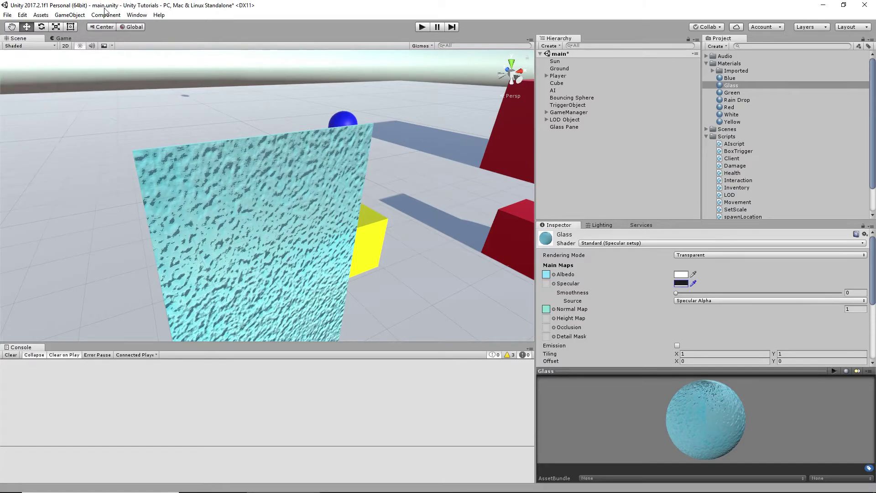
scroll(740, 289, down, 5)
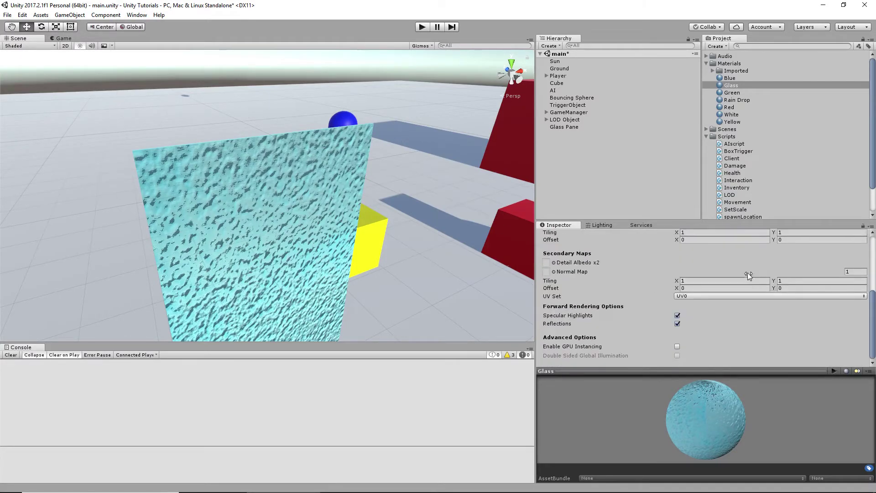
scroll(745, 275, up, 5)
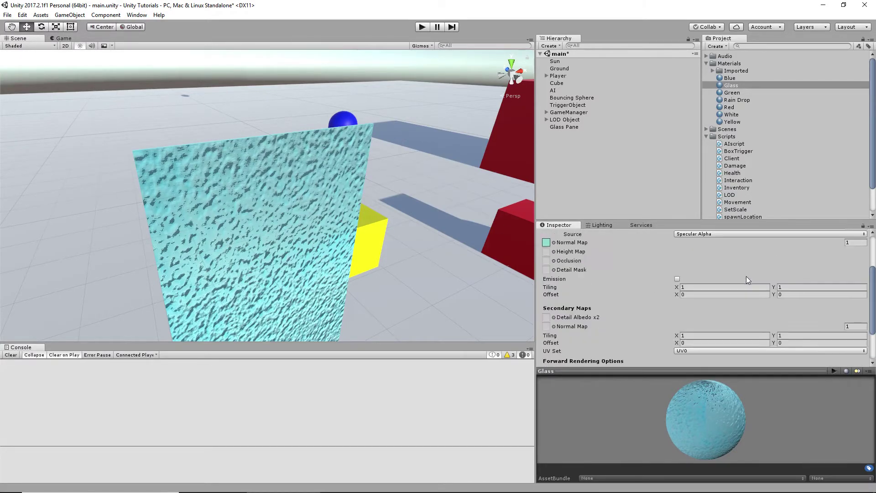
Switch the Glass material to the Standard shader and lower its white albedo colour's alpha to about 22.
right_drag(137, 211, 387, 269)
middle_drag(387, 269, 359, 220)
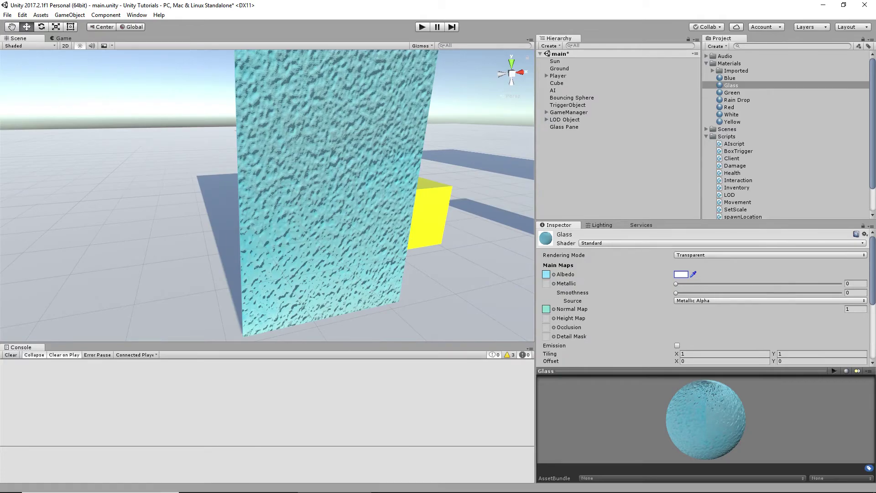
click(684, 273)
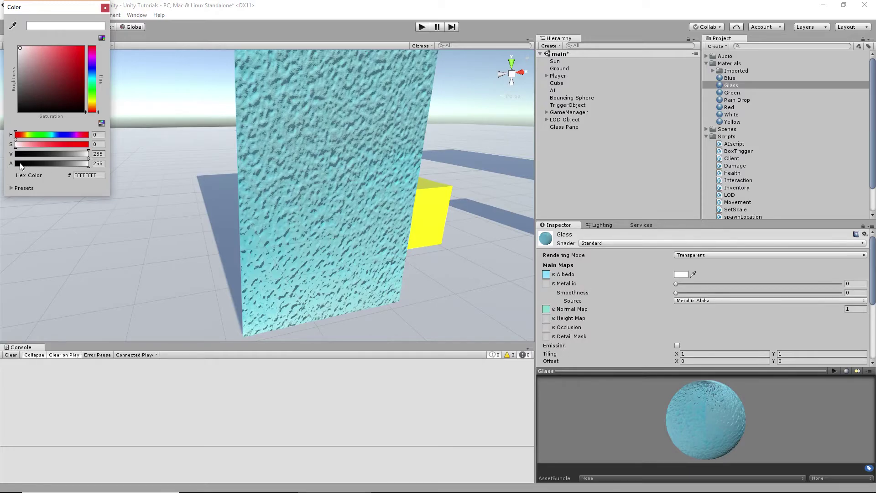
drag(87, 165, 13, 168)
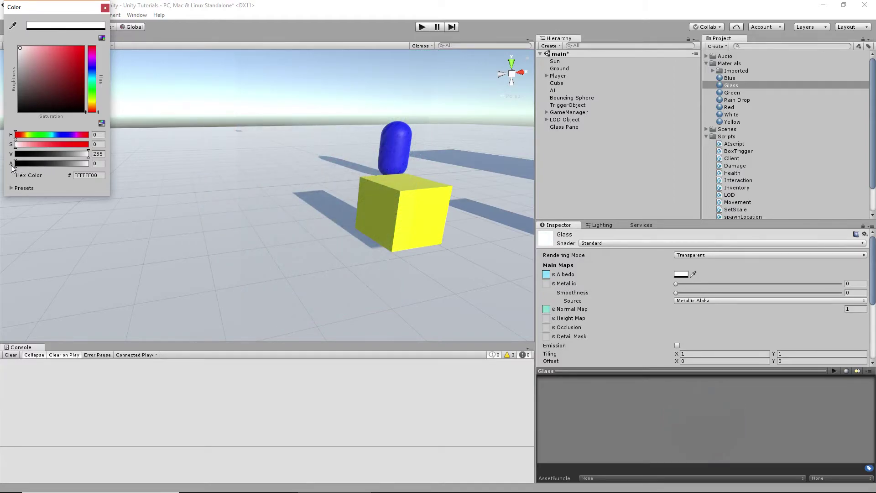
mouse_move(13, 167)
mouse_down()
mouse_move(95, 167)
mouse_move(27, 167)
mouse_up()
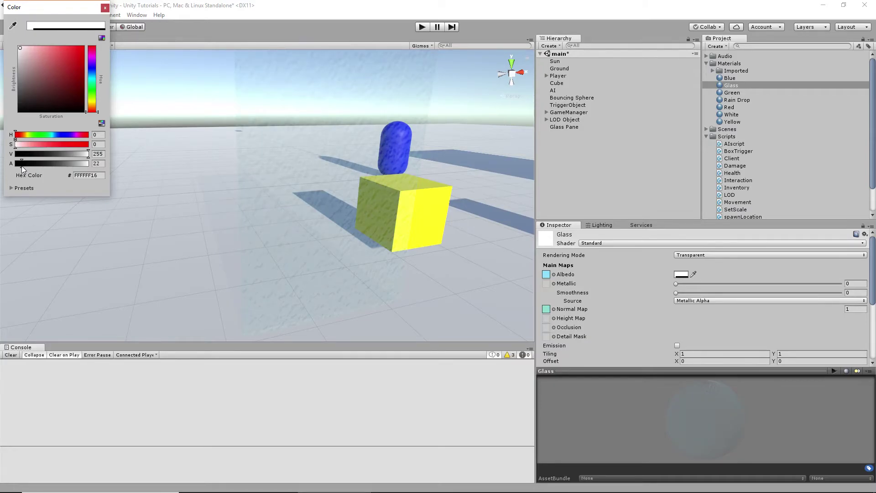
drag(21, 166, 24, 167)
click(104, 8)
Run the game, walk around the glass pane to examine its transparency from several sides, and stop play mode.
right_drag(289, 152, 215, 235)
click(419, 29)
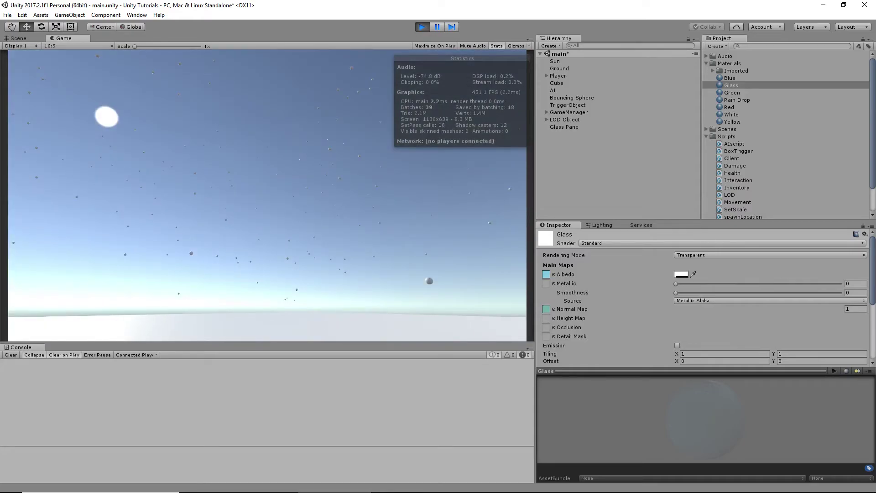
key(w)
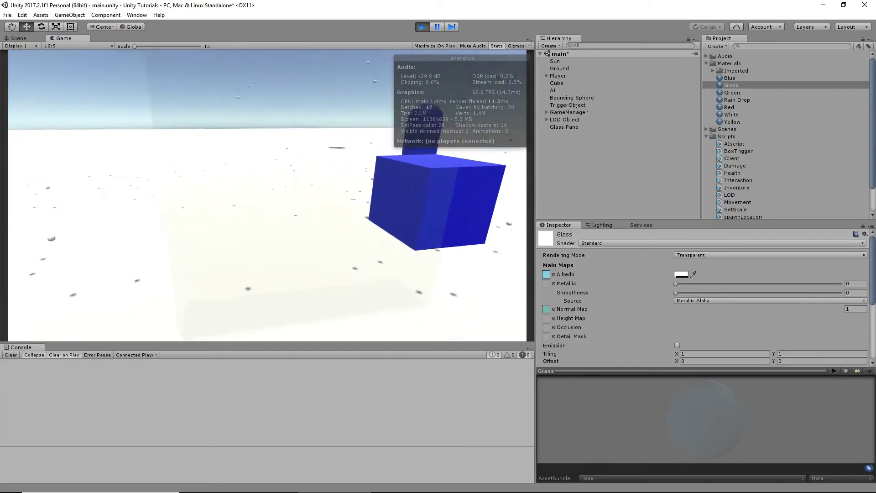
key(a)
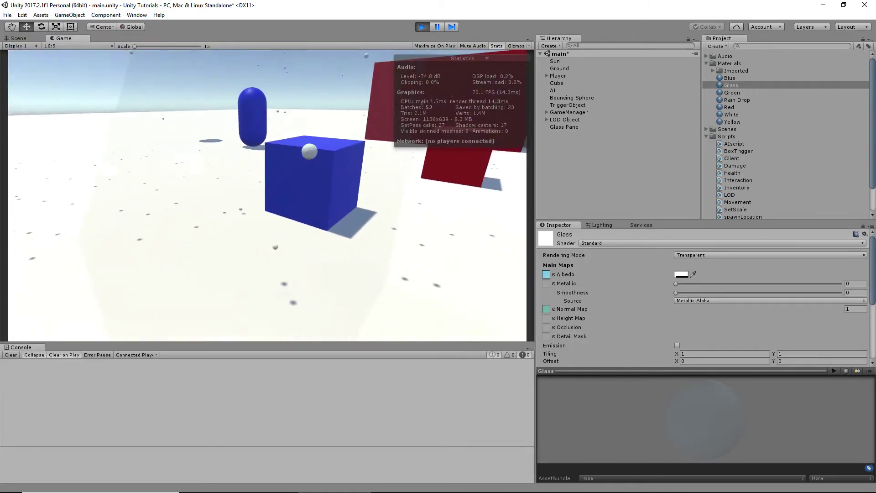
key(w)
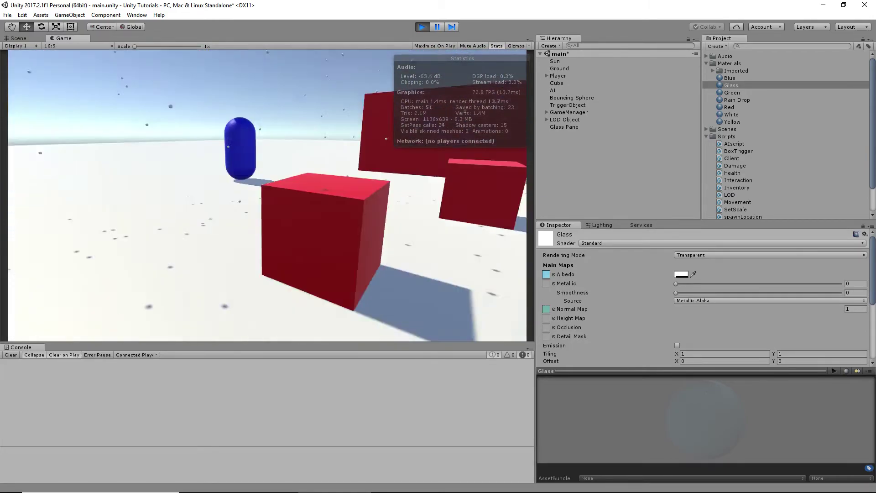
key(d)
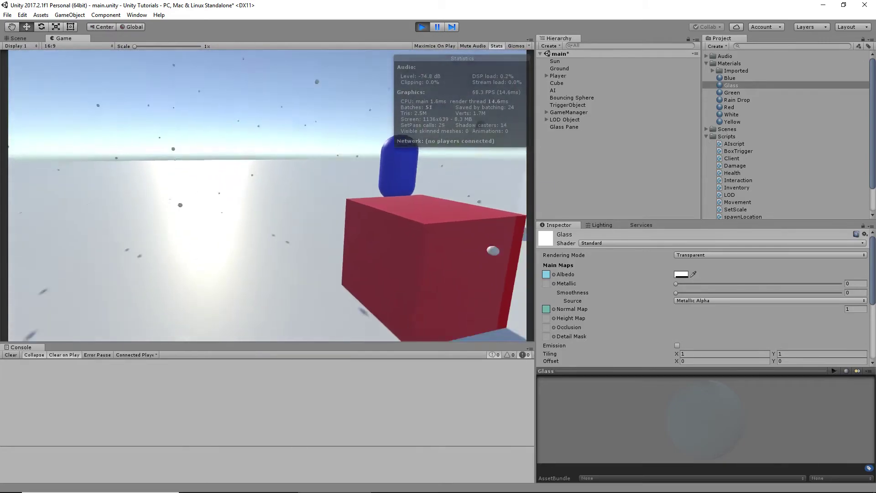
key(a)
key(d)
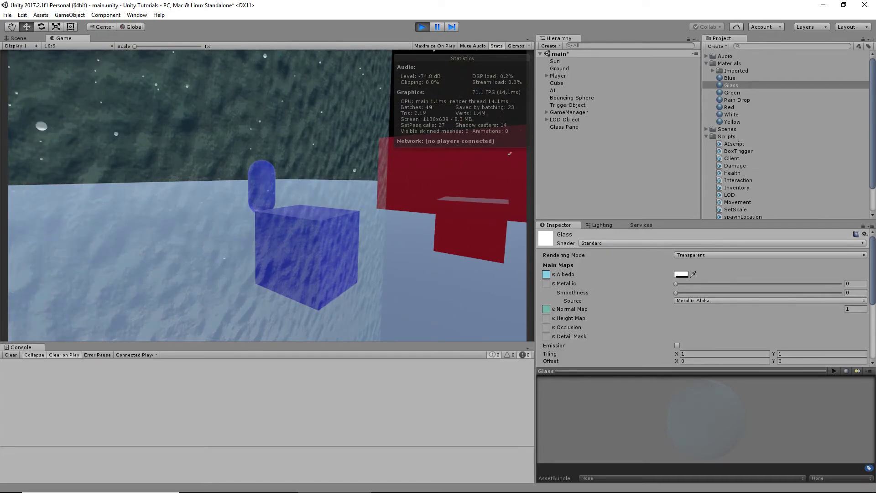
key(s)
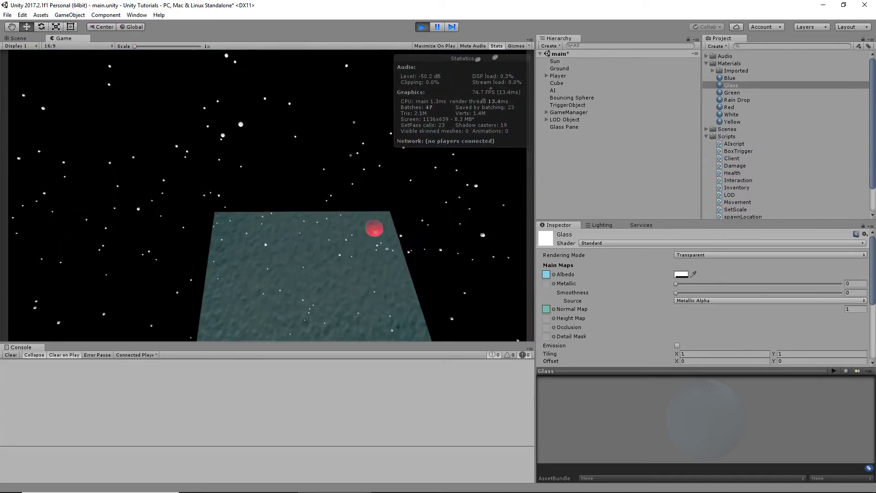
key(w)
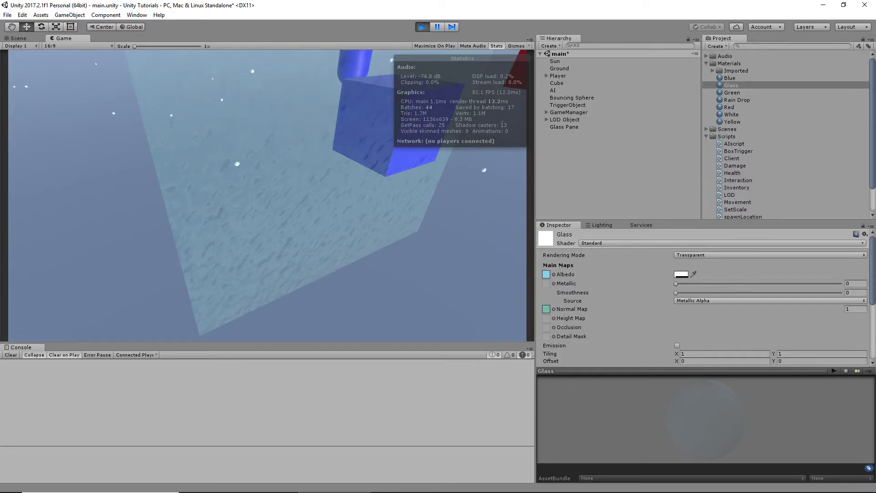
key(s)
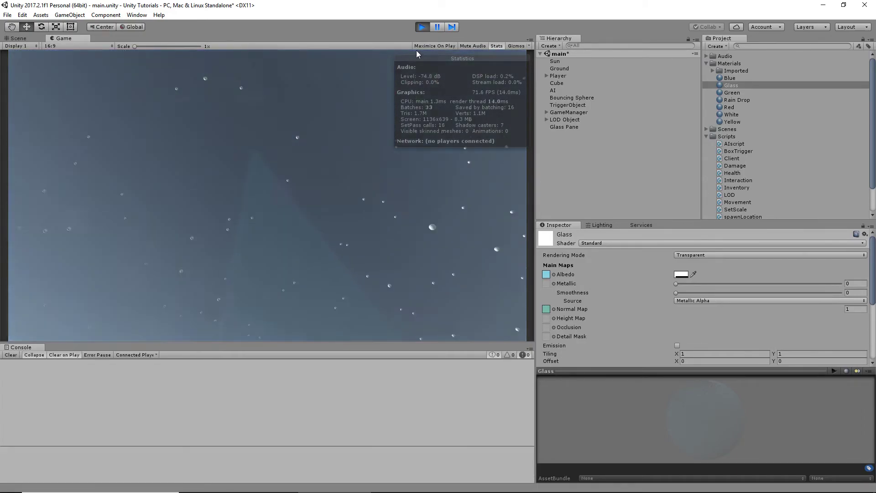
click(421, 27)
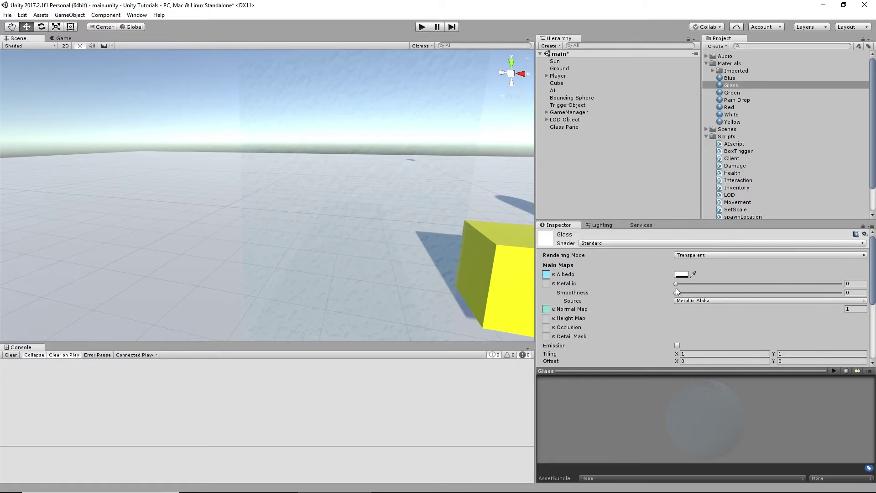
Set the Glass material's metallic to 0.097 and smoothness to 0.202, and briefly run the game to check it.
mouse_move(698, 286)
mouse_down()
mouse_move(863, 289)
mouse_move(698, 285)
mouse_up()
drag(676, 293, 784, 295)
click(422, 27)
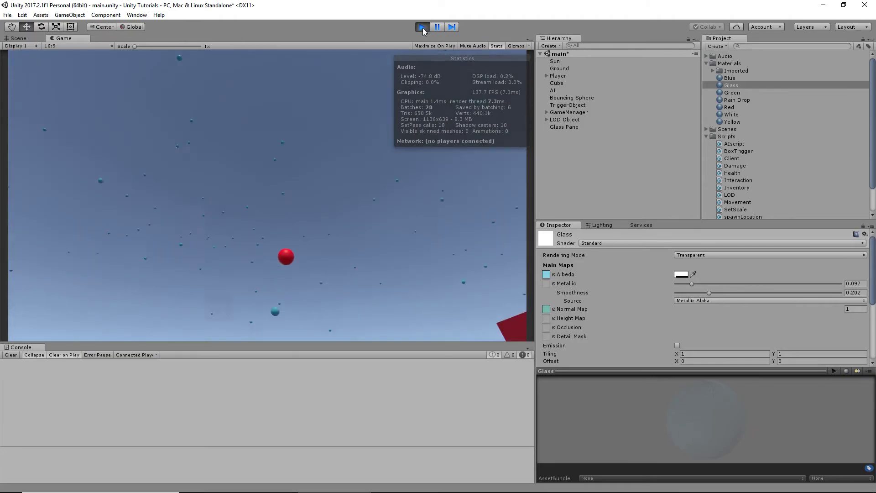
click(422, 27)
click(421, 26)
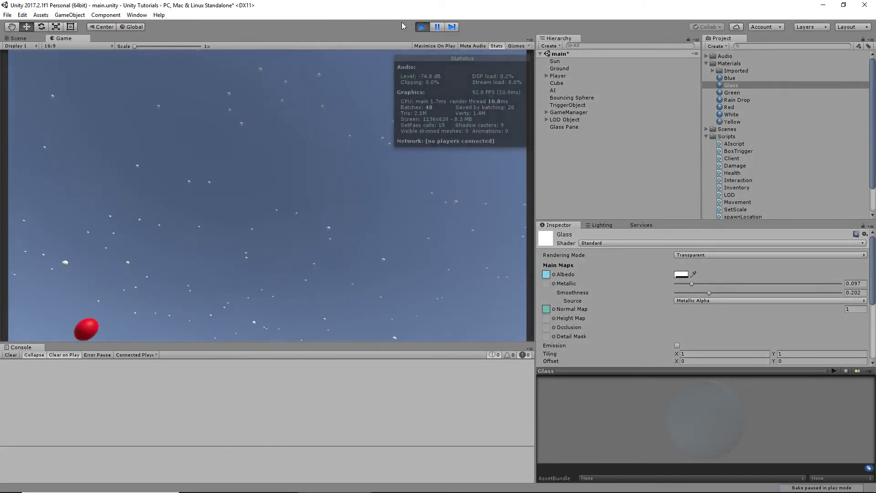
click(422, 26)
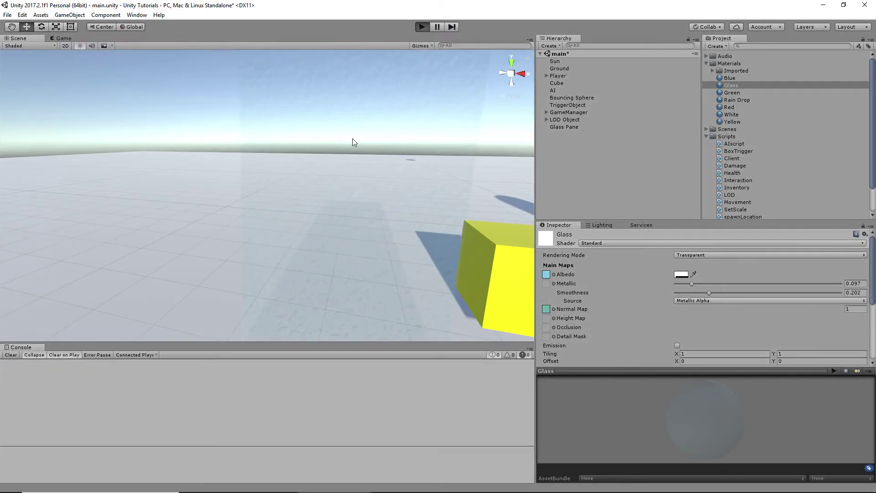
Walk around the pane in play mode to examine the glass's reflections and bumps, and stop the game.
key(w)
key(w)
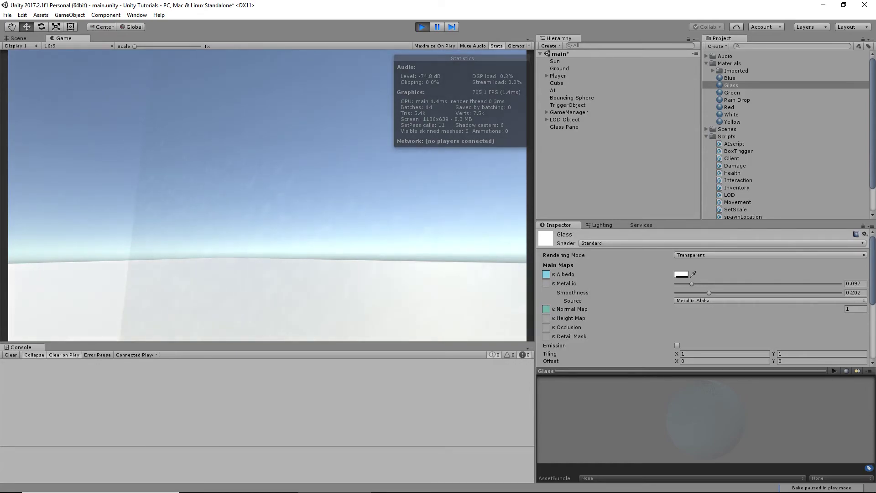
key(s)
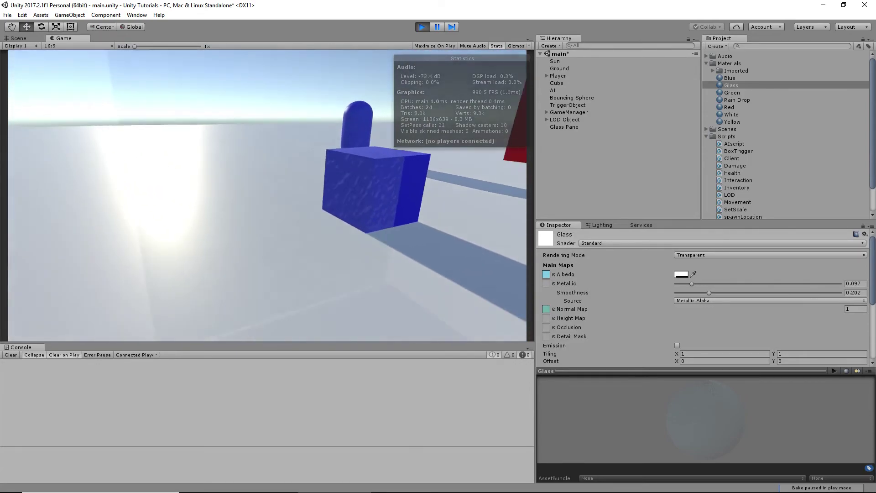
key(w)
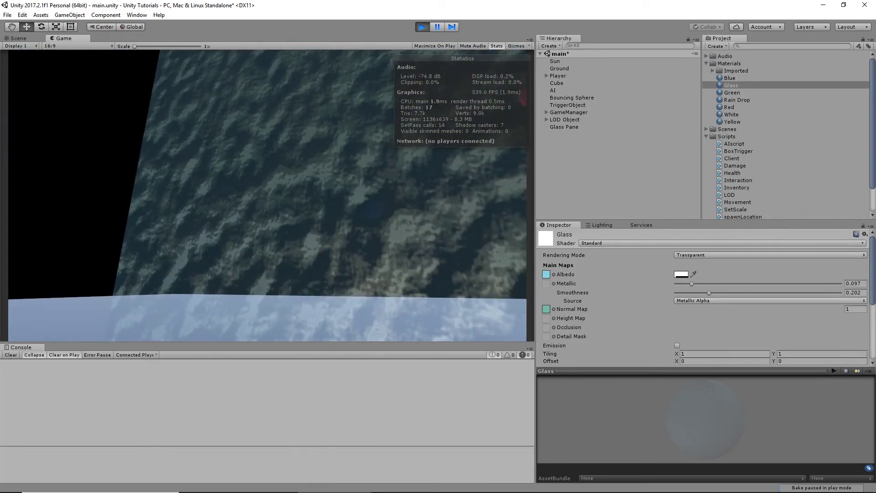
key(ctrl+p)
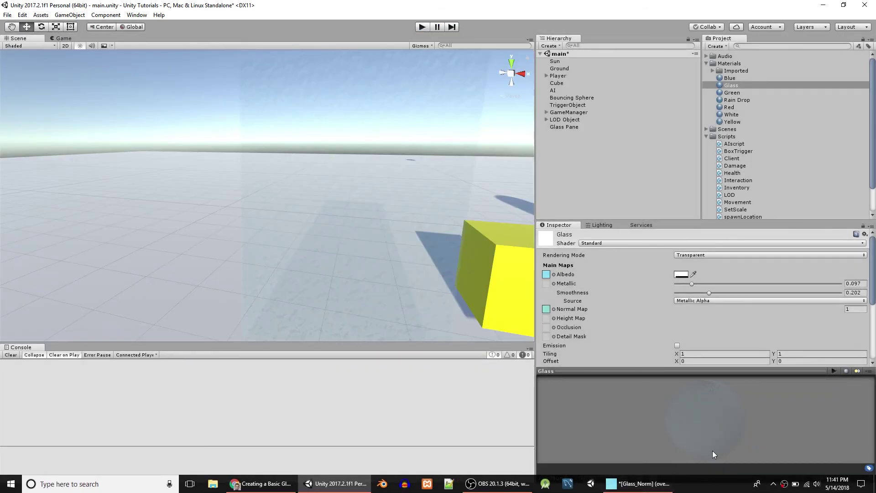
Switch to GIMP and apply the Bump Map filter to Glass_Norm with azimuth 0, elevation about 6.32 and depth 1.
click(638, 483)
click(119, 16)
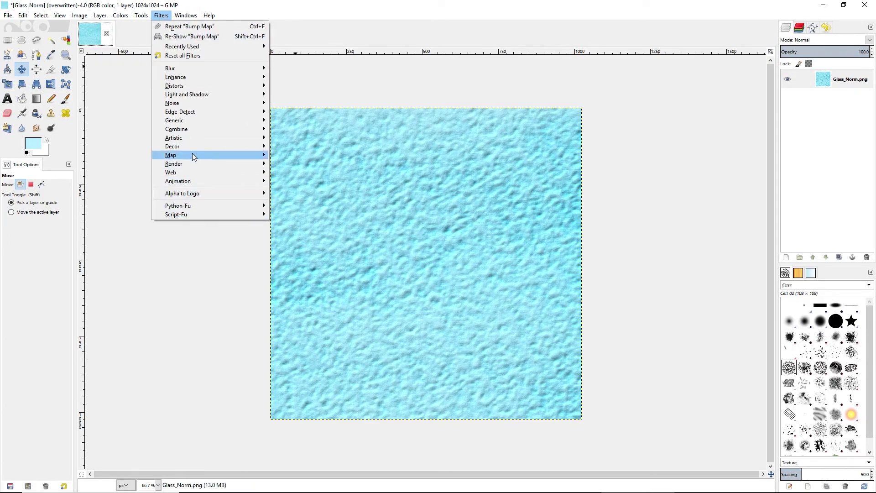
mouse_move(193, 155)
click(297, 155)
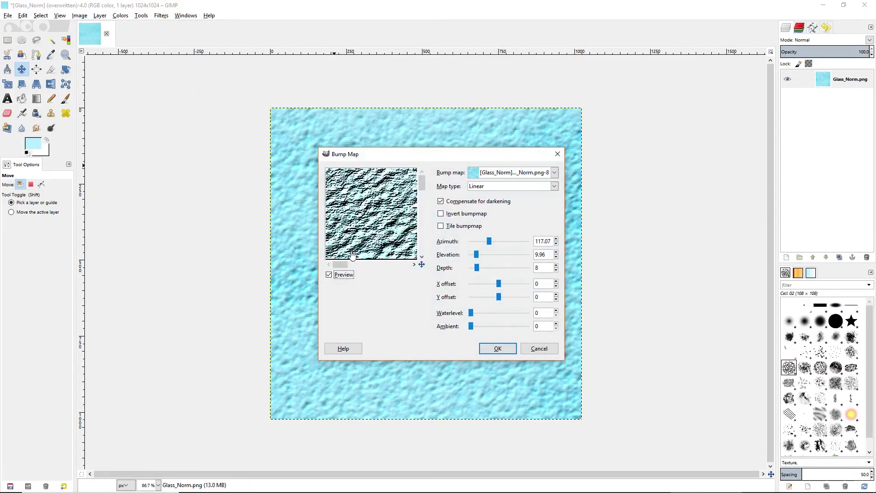
mouse_move(475, 271)
mouse_down()
mouse_move(475, 256)
mouse_move(512, 257)
mouse_move(475, 257)
mouse_move(476, 269)
mouse_move(487, 268)
mouse_move(470, 269)
mouse_move(486, 246)
mouse_move(463, 246)
mouse_move(474, 259)
mouse_move(464, 259)
mouse_move(475, 258)
mouse_up()
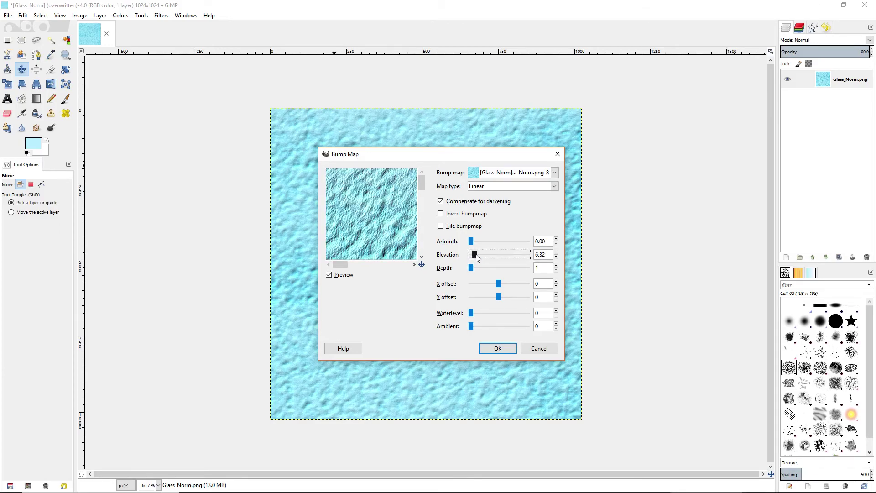
click(497, 347)
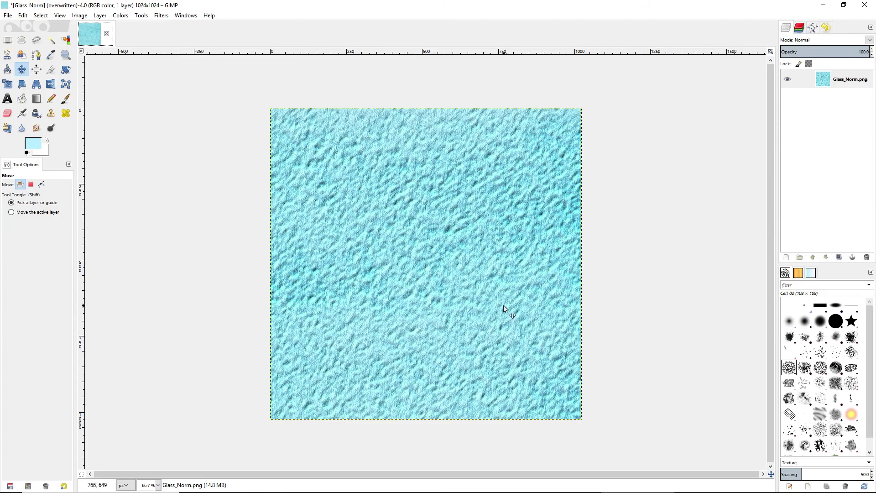
Close GIMP and examine the glass pane near and far in Unity's scene view.
click(873, 4)
click(212, 233)
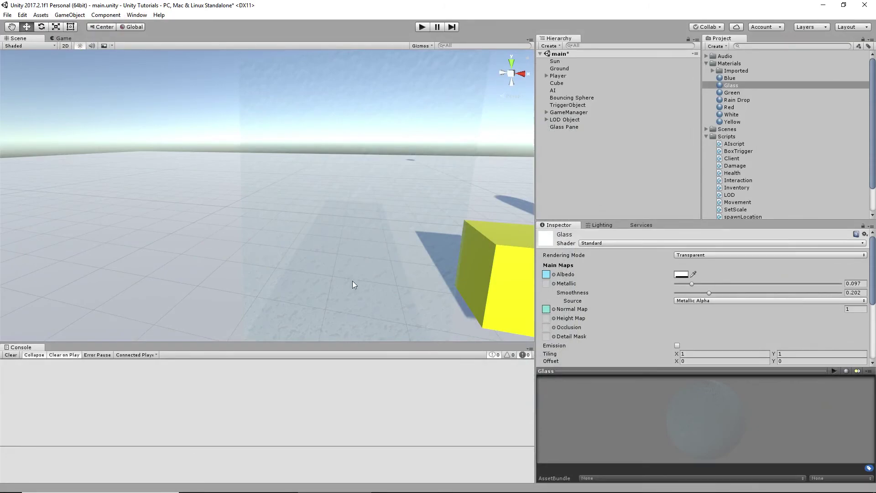
scroll(355, 276, down, 7)
scroll(288, 228, up, 8)
middle_drag(321, 234, 292, 286)
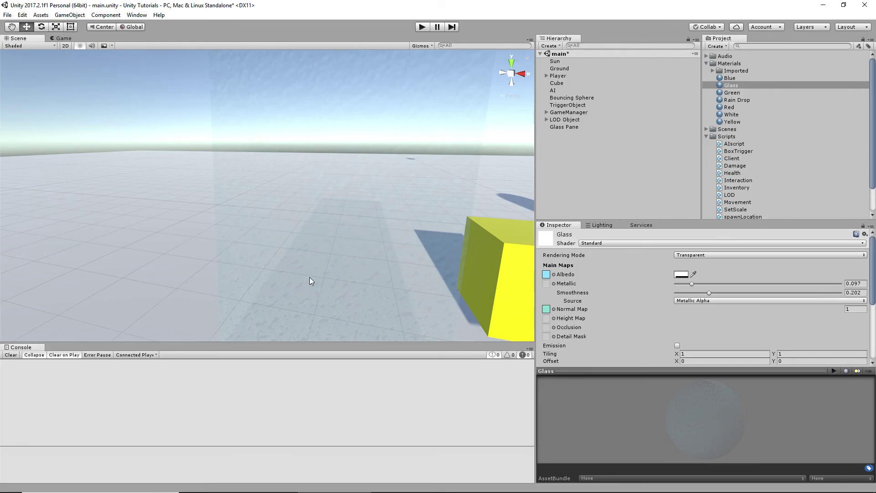
scroll(316, 277, down, 2)
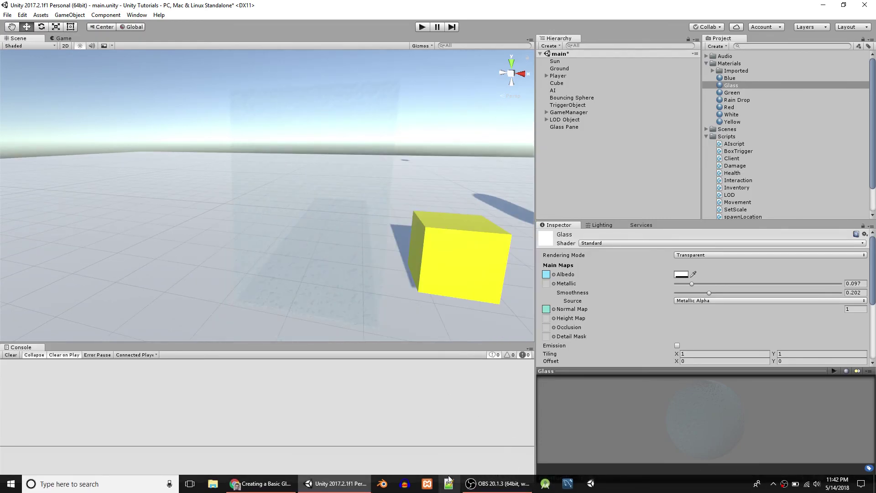